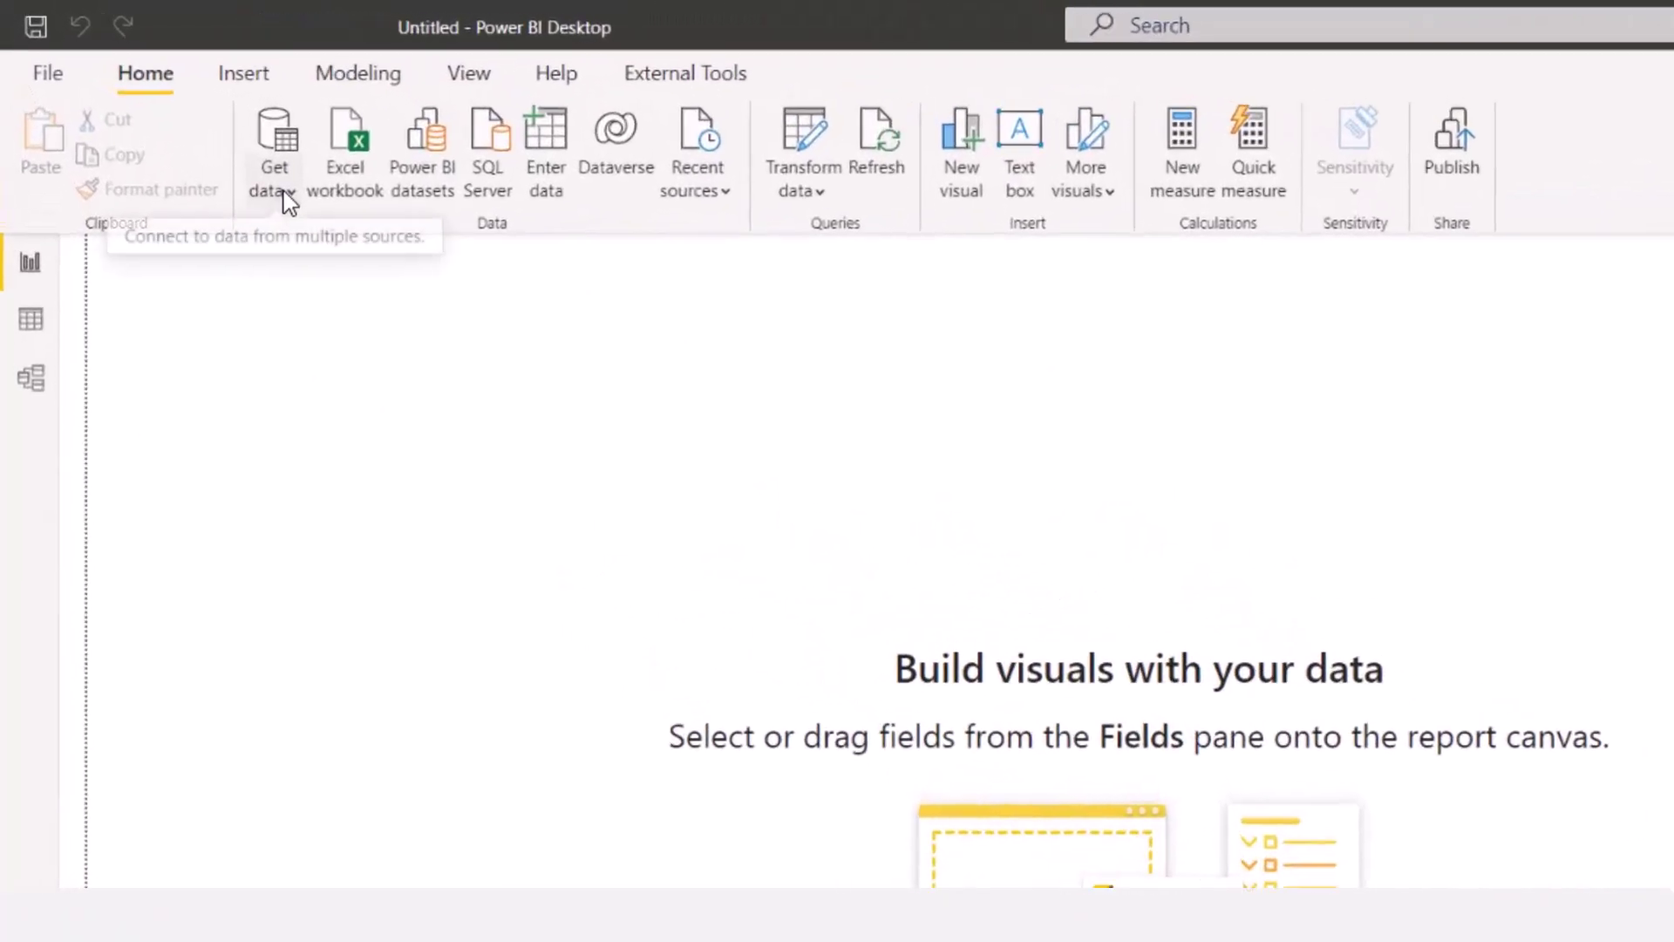
- Start a new Folder data source from Get data > More...
click(287, 196)
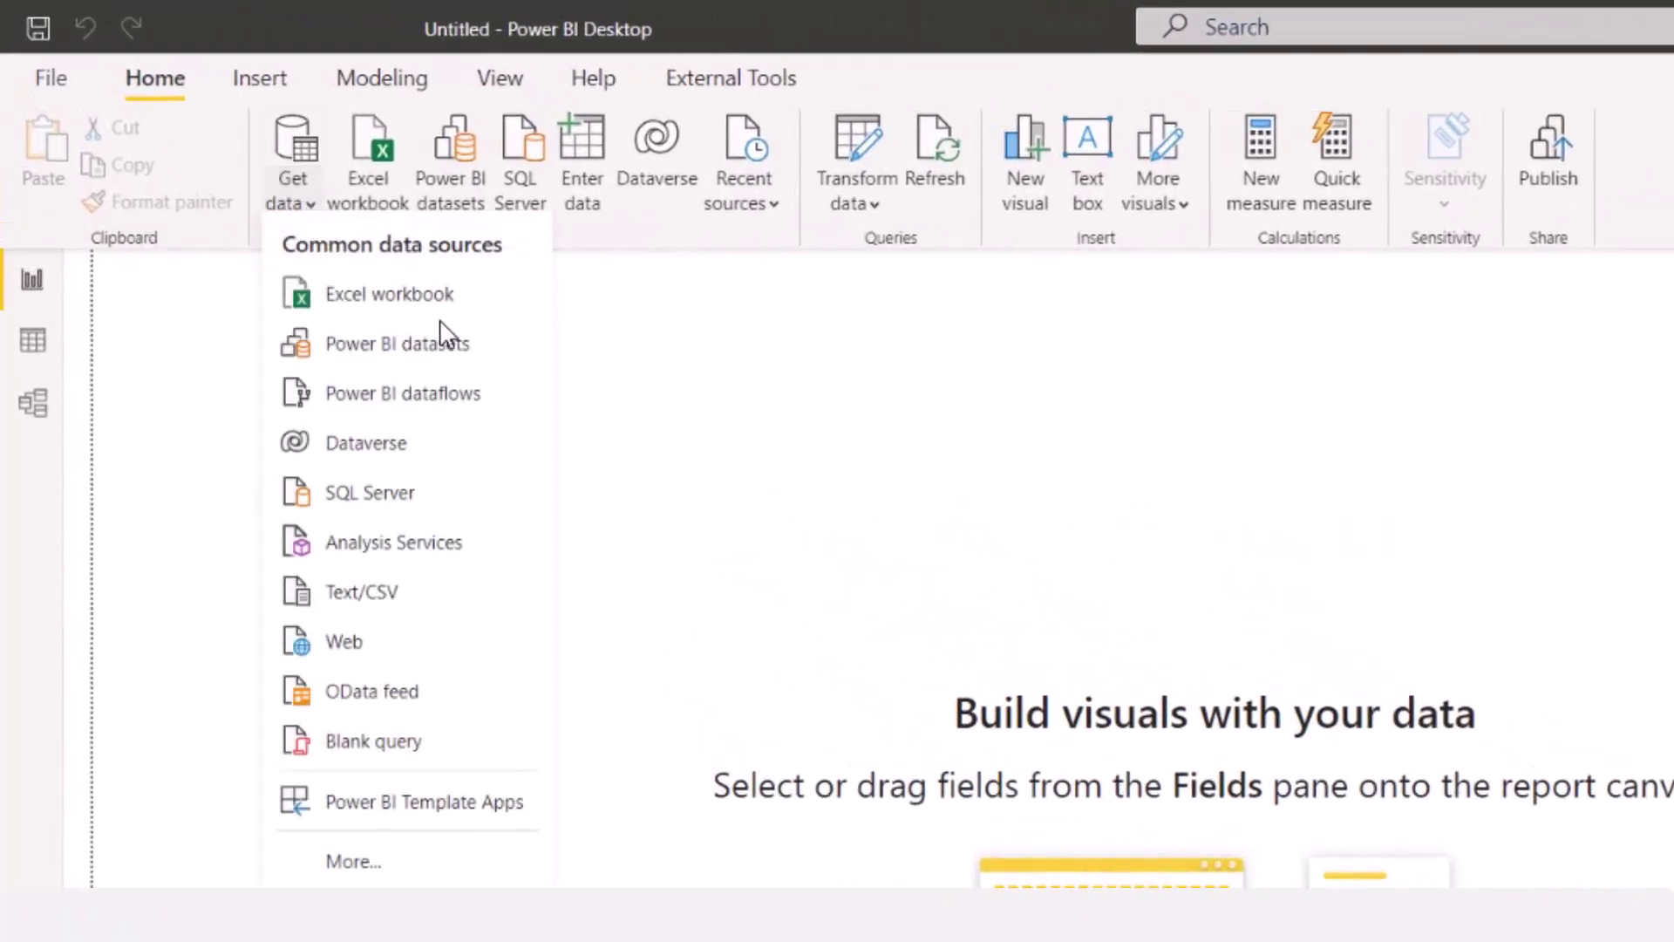
click(394, 868)
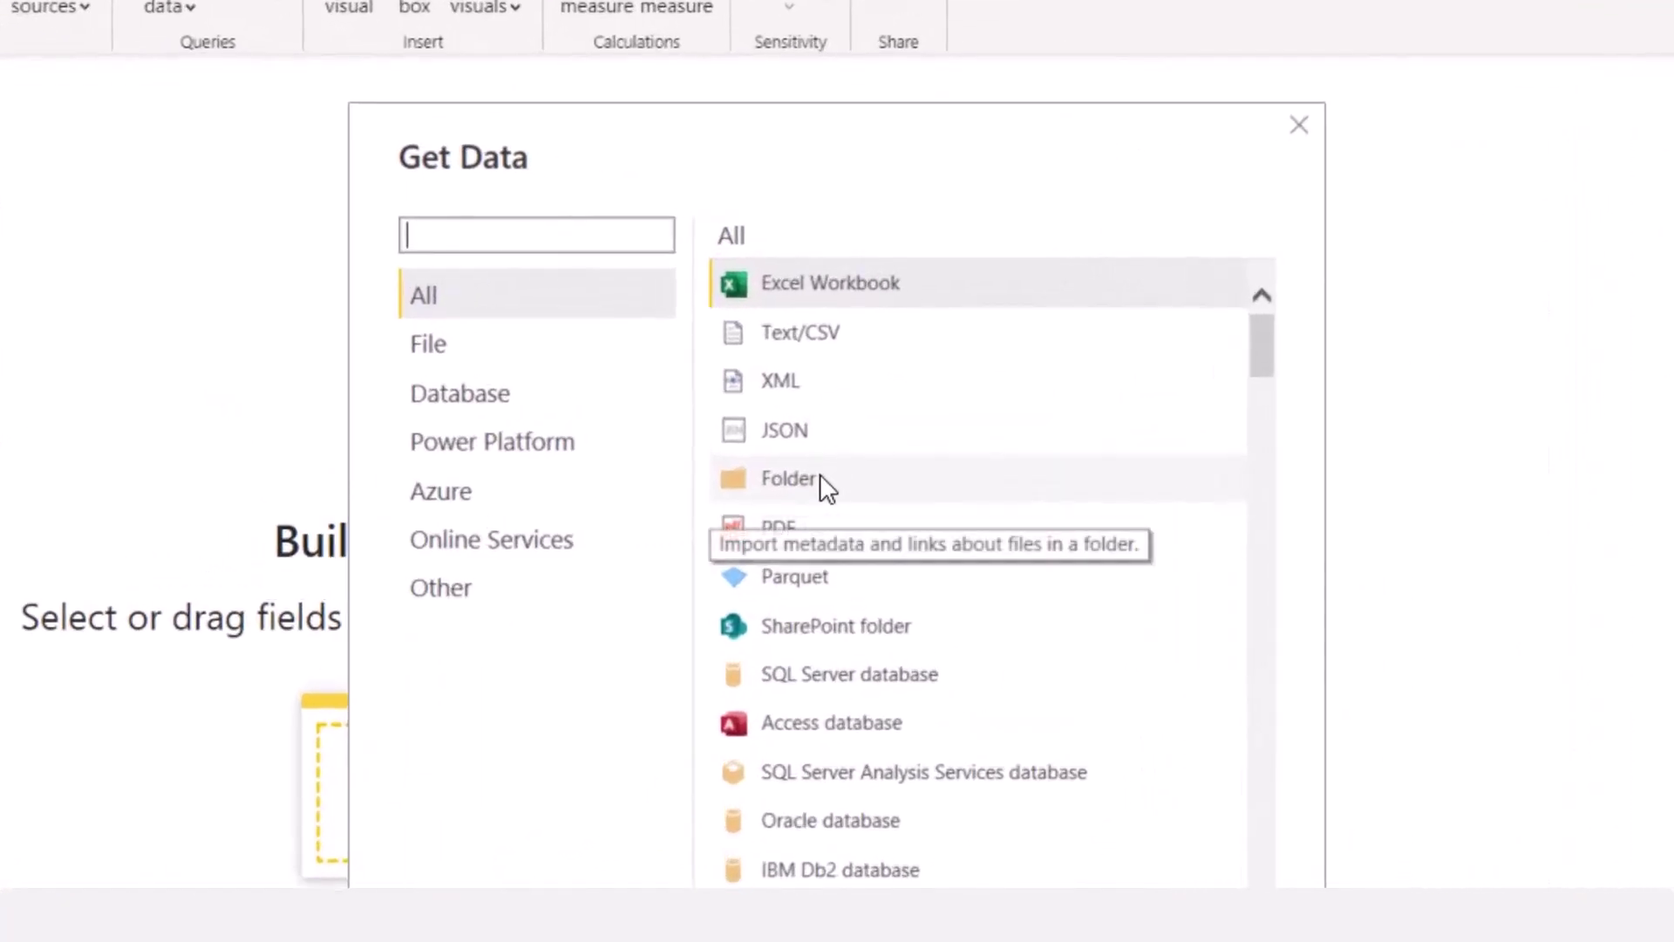
click(819, 478)
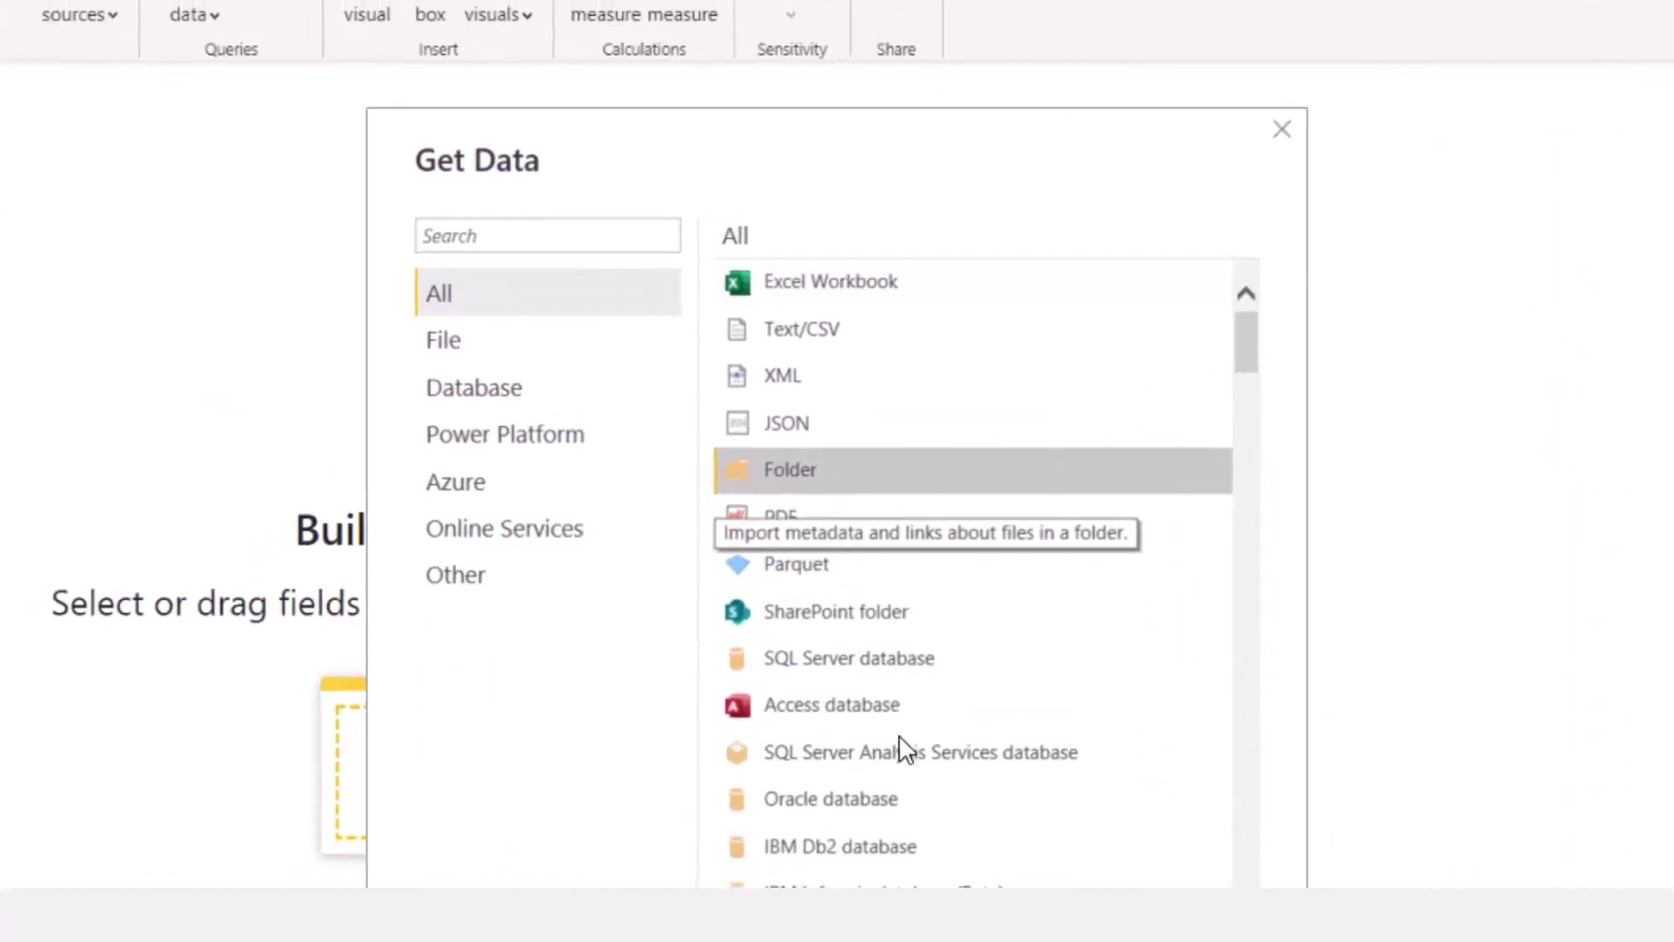
click(1014, 794)
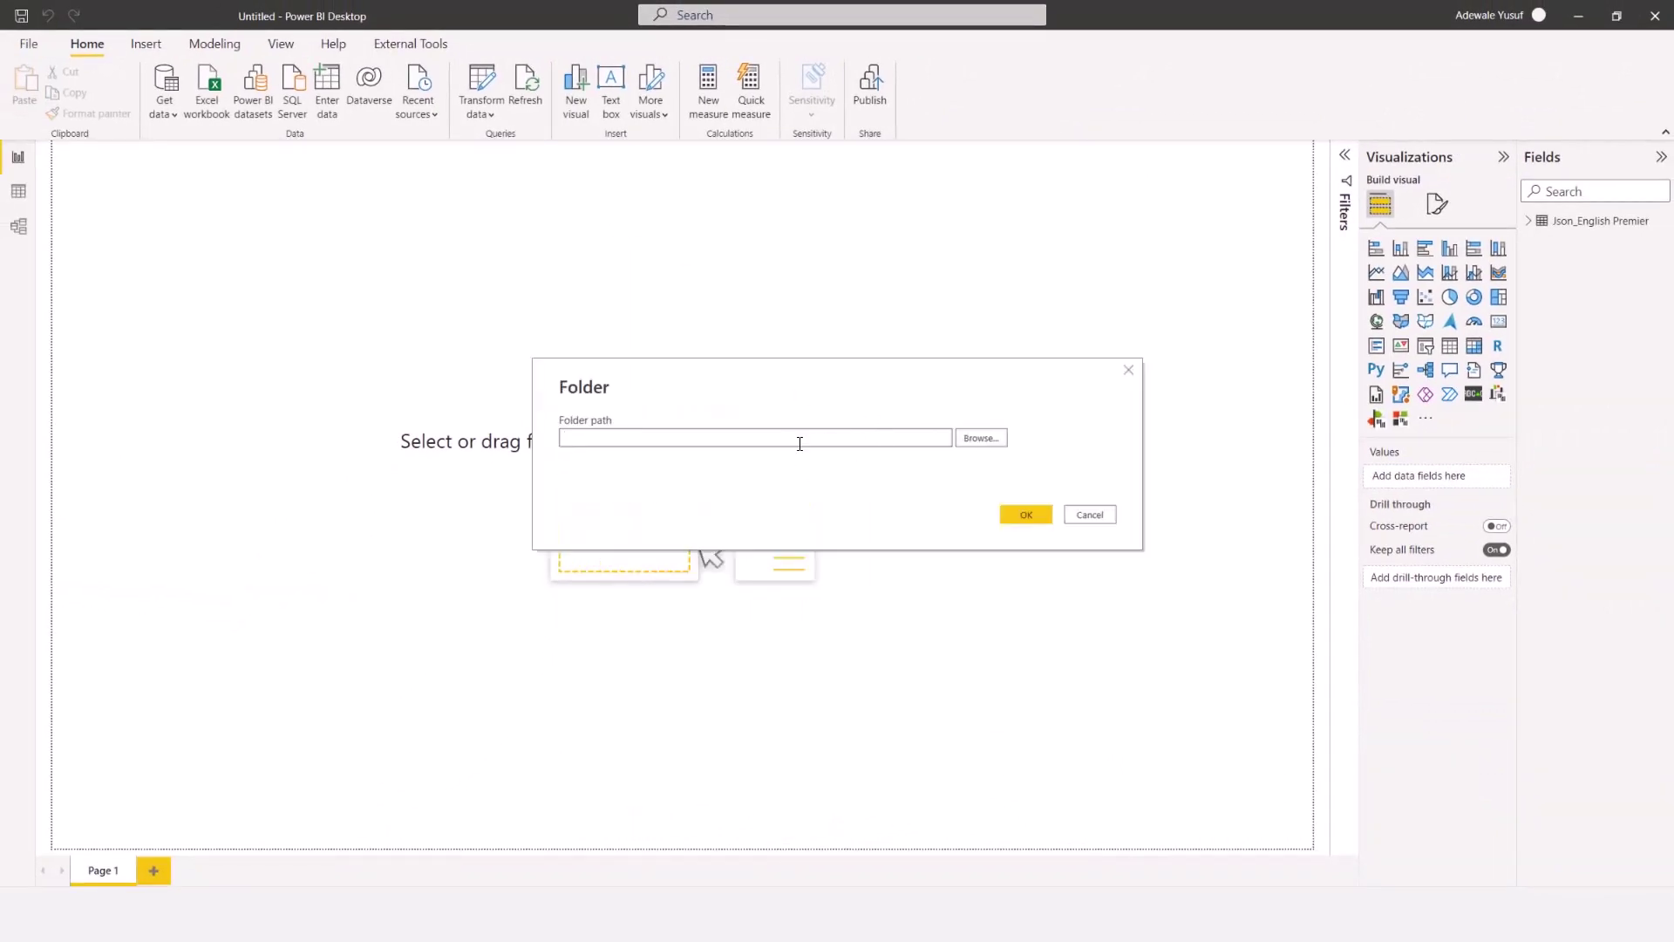
- Browse the folders and expand DATA SOURCES and DEMO to reveal ExcelDump
click(993, 438)
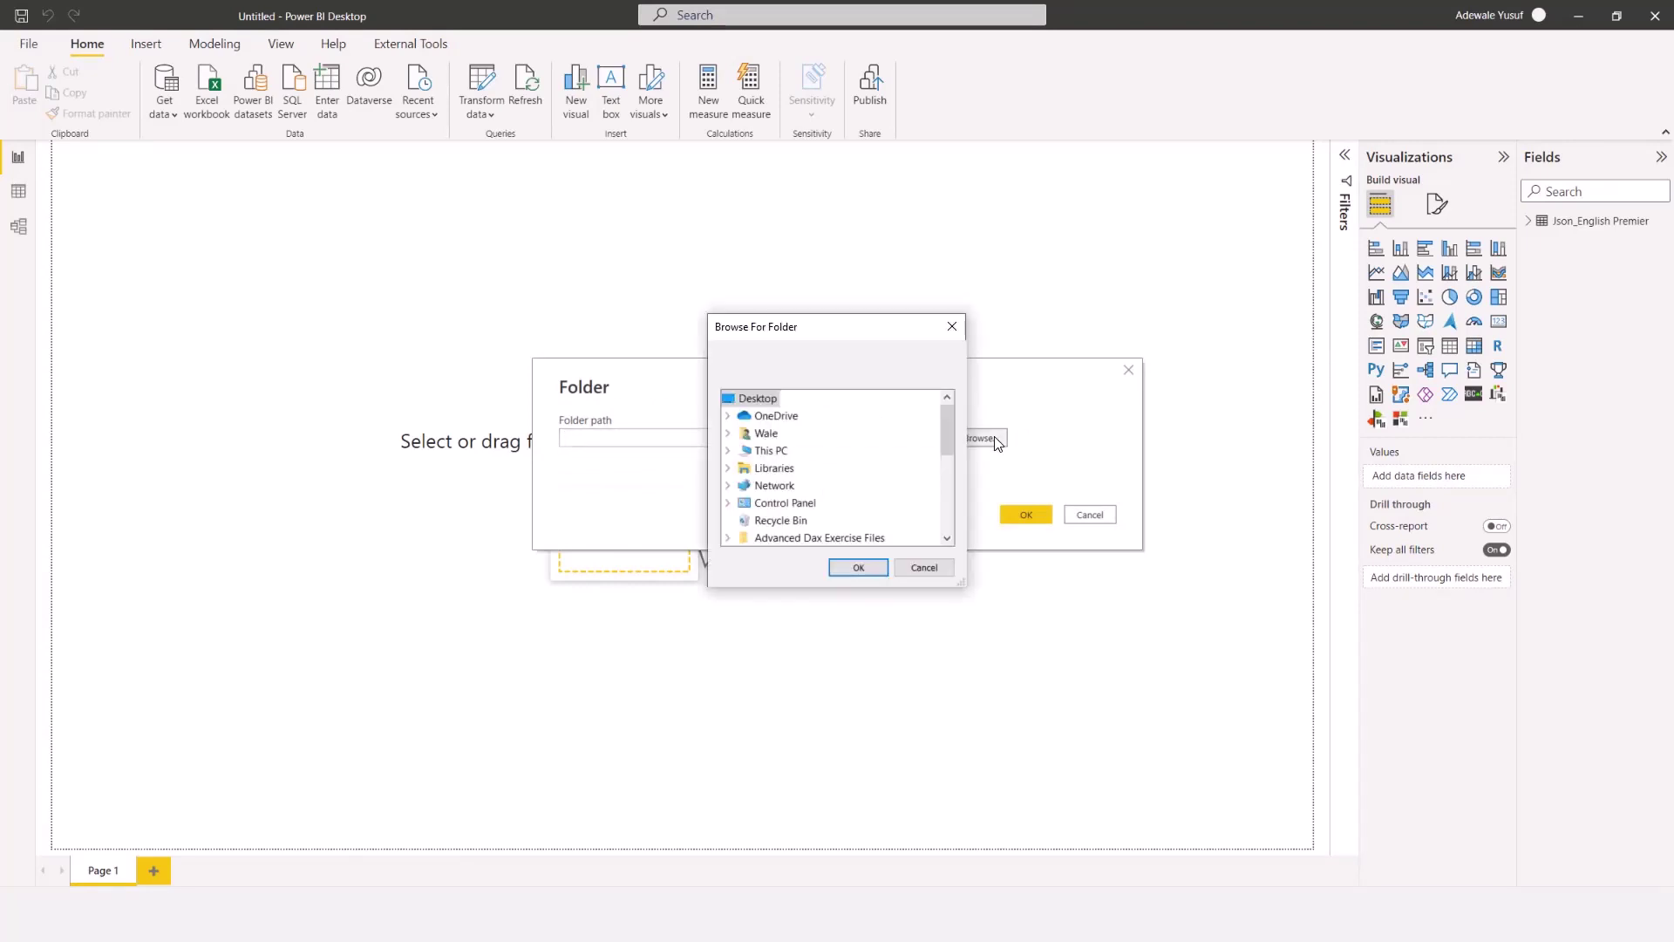
scroll(758, 436, down, 5)
scroll(782, 445, up, 1)
click(729, 487)
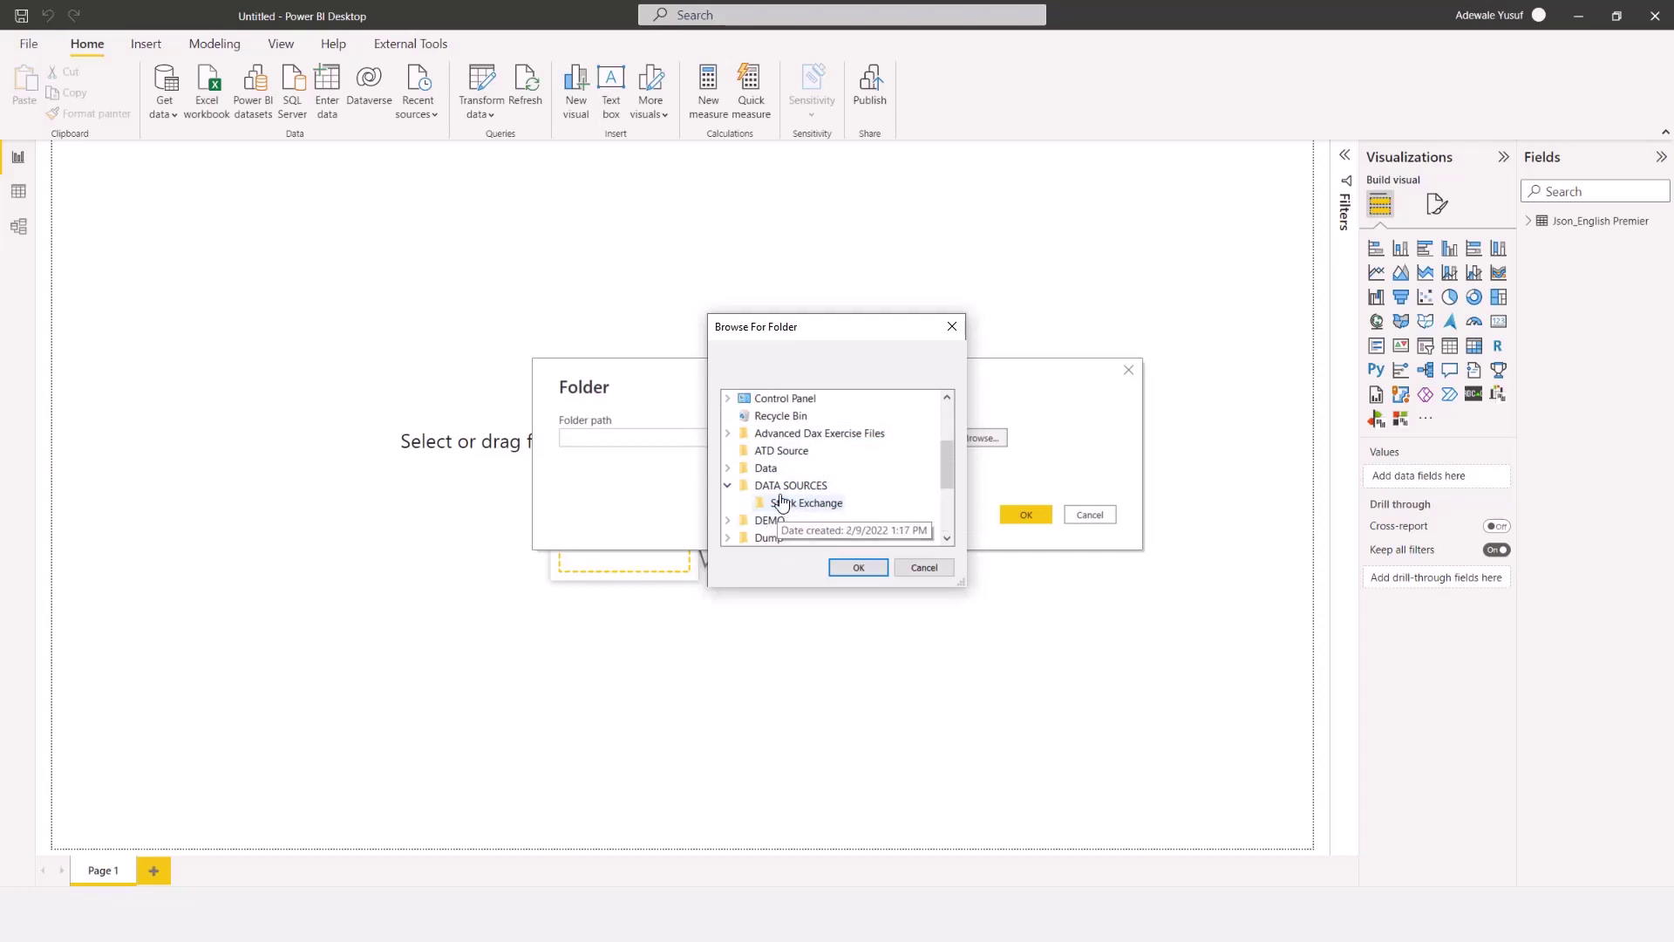
click(728, 519)
scroll(755, 510, down, 1)
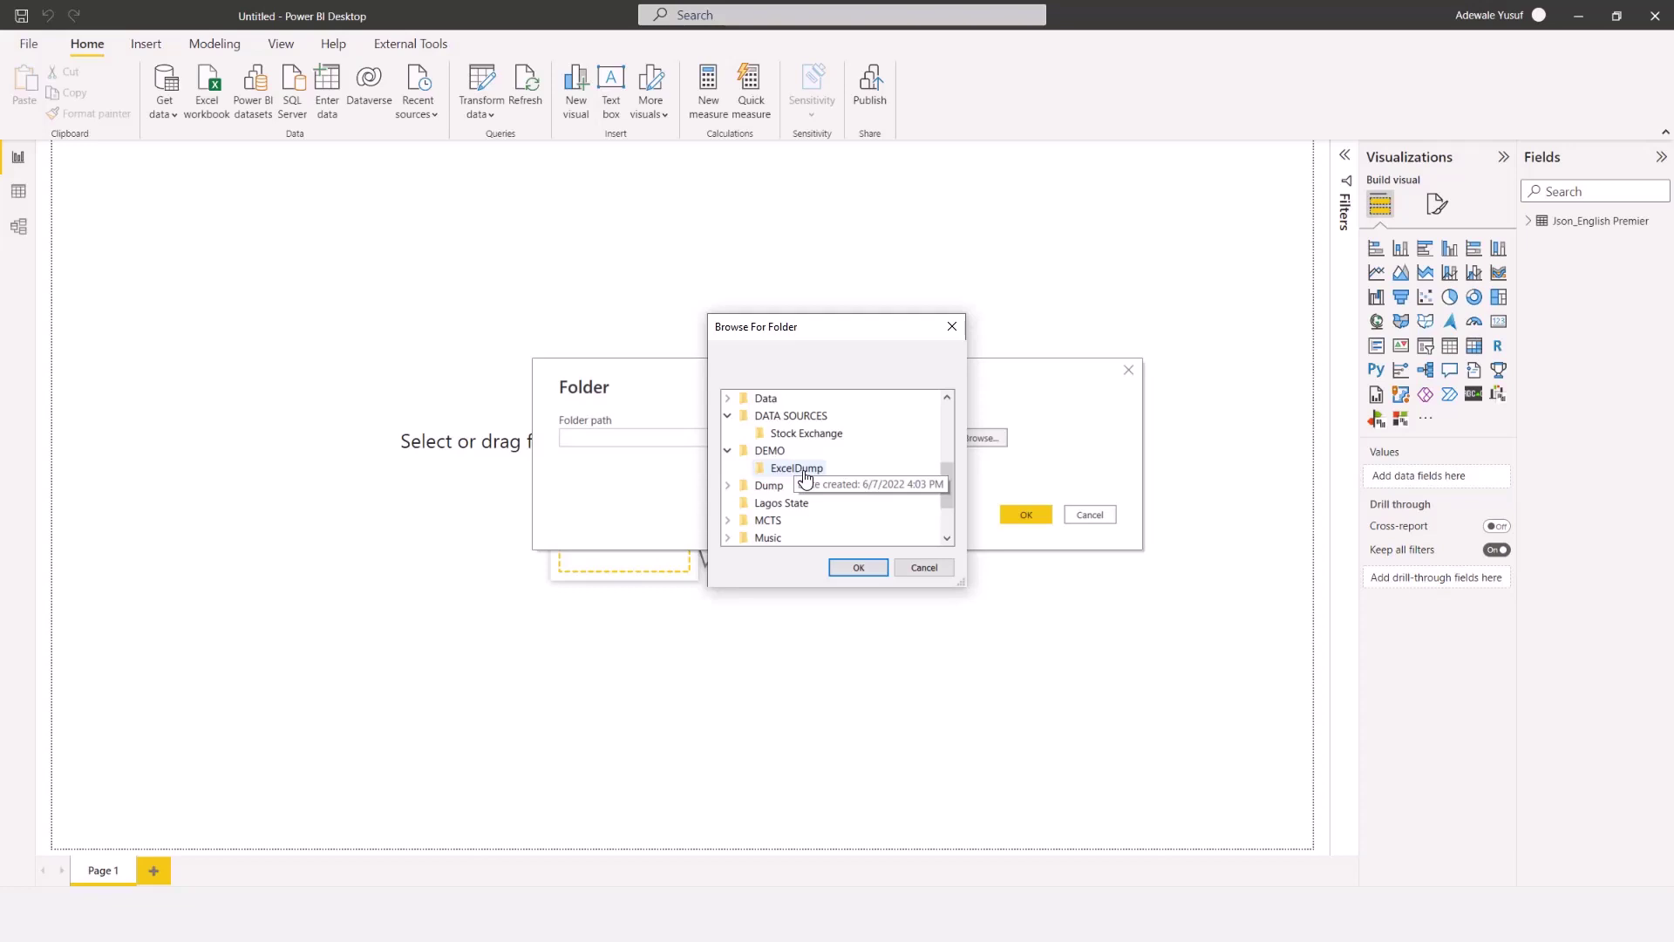
- Select the ExcelDump folder and confirm it as the Folder connection path
key(alt+Tab)
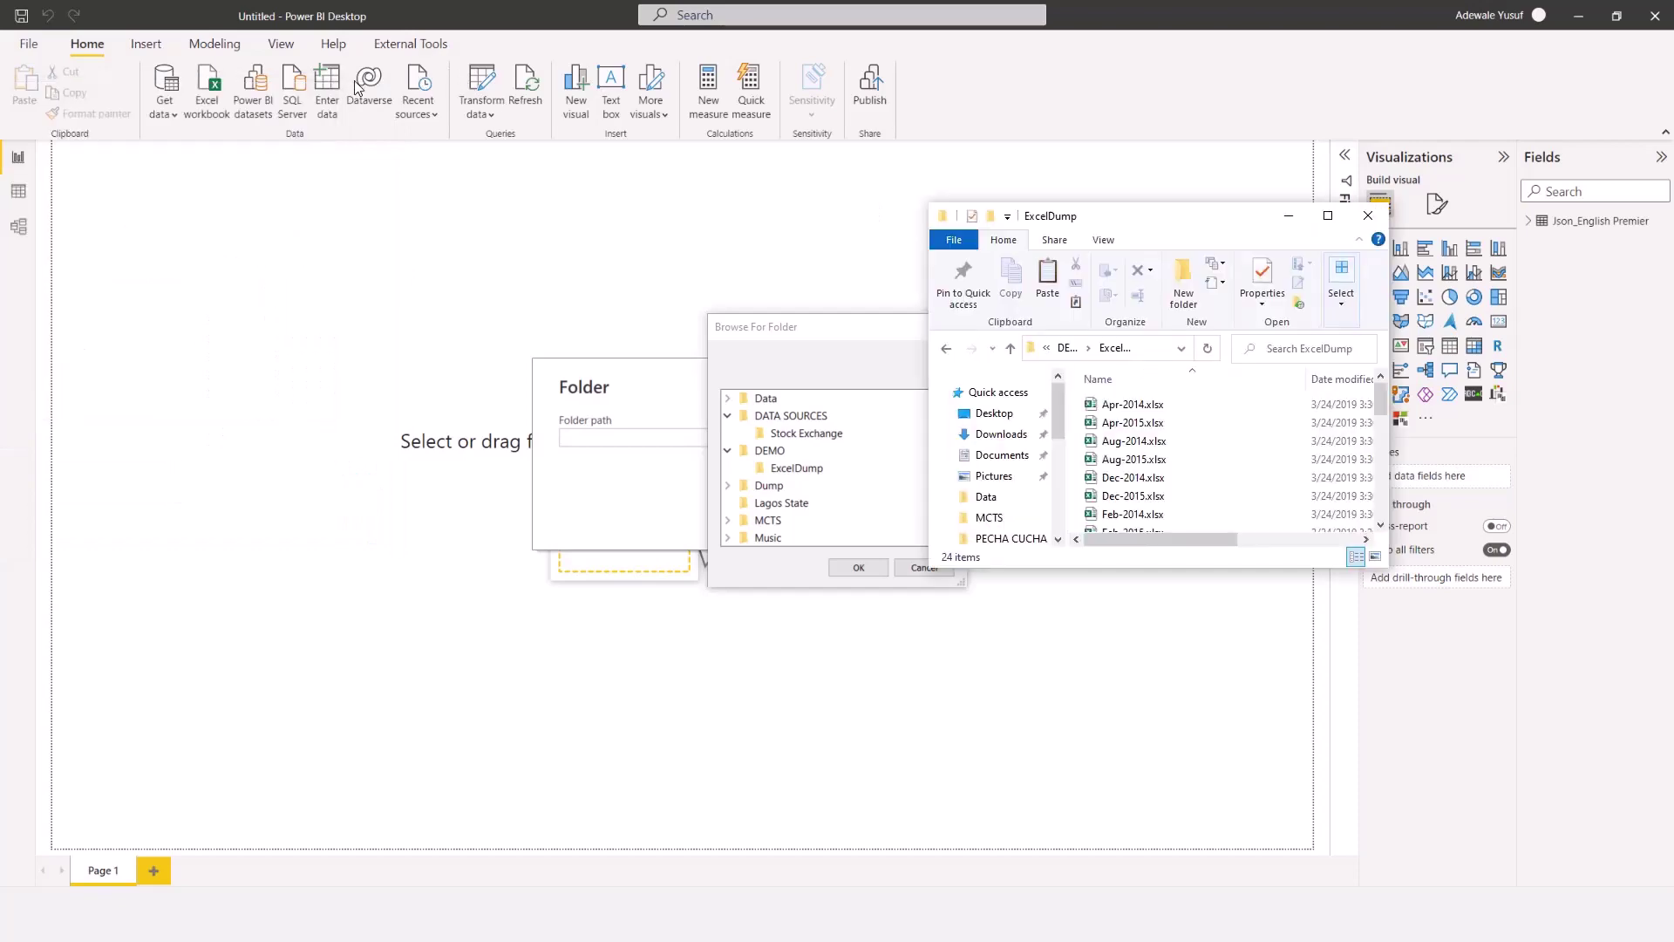
click(1327, 216)
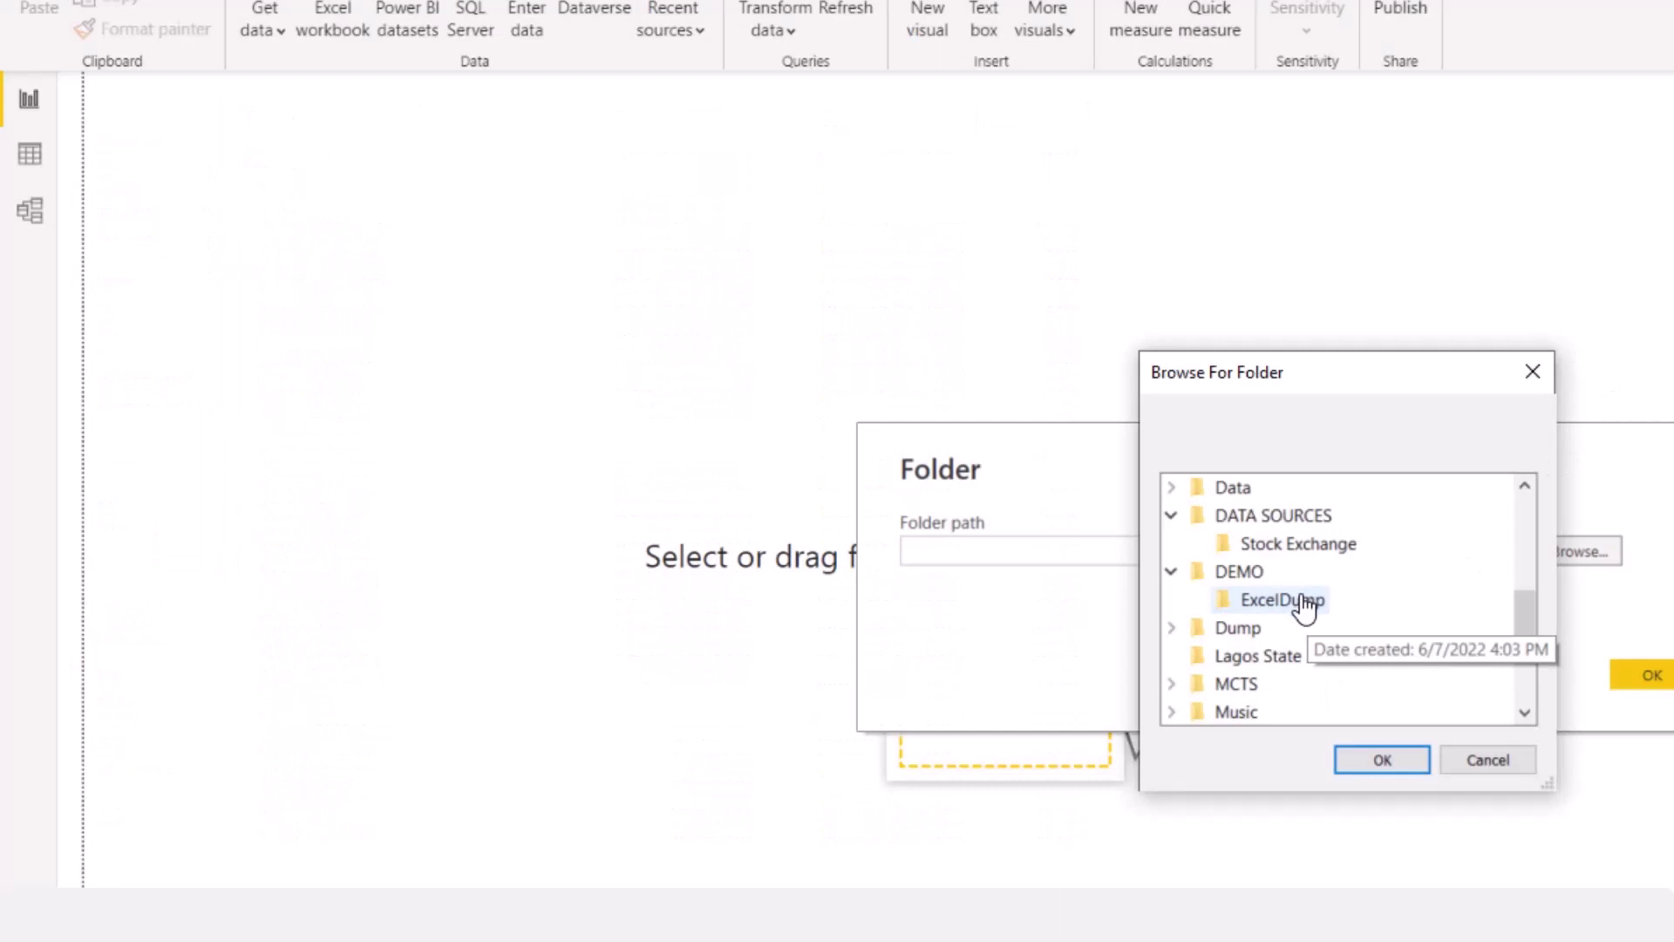
click(1305, 602)
click(1382, 759)
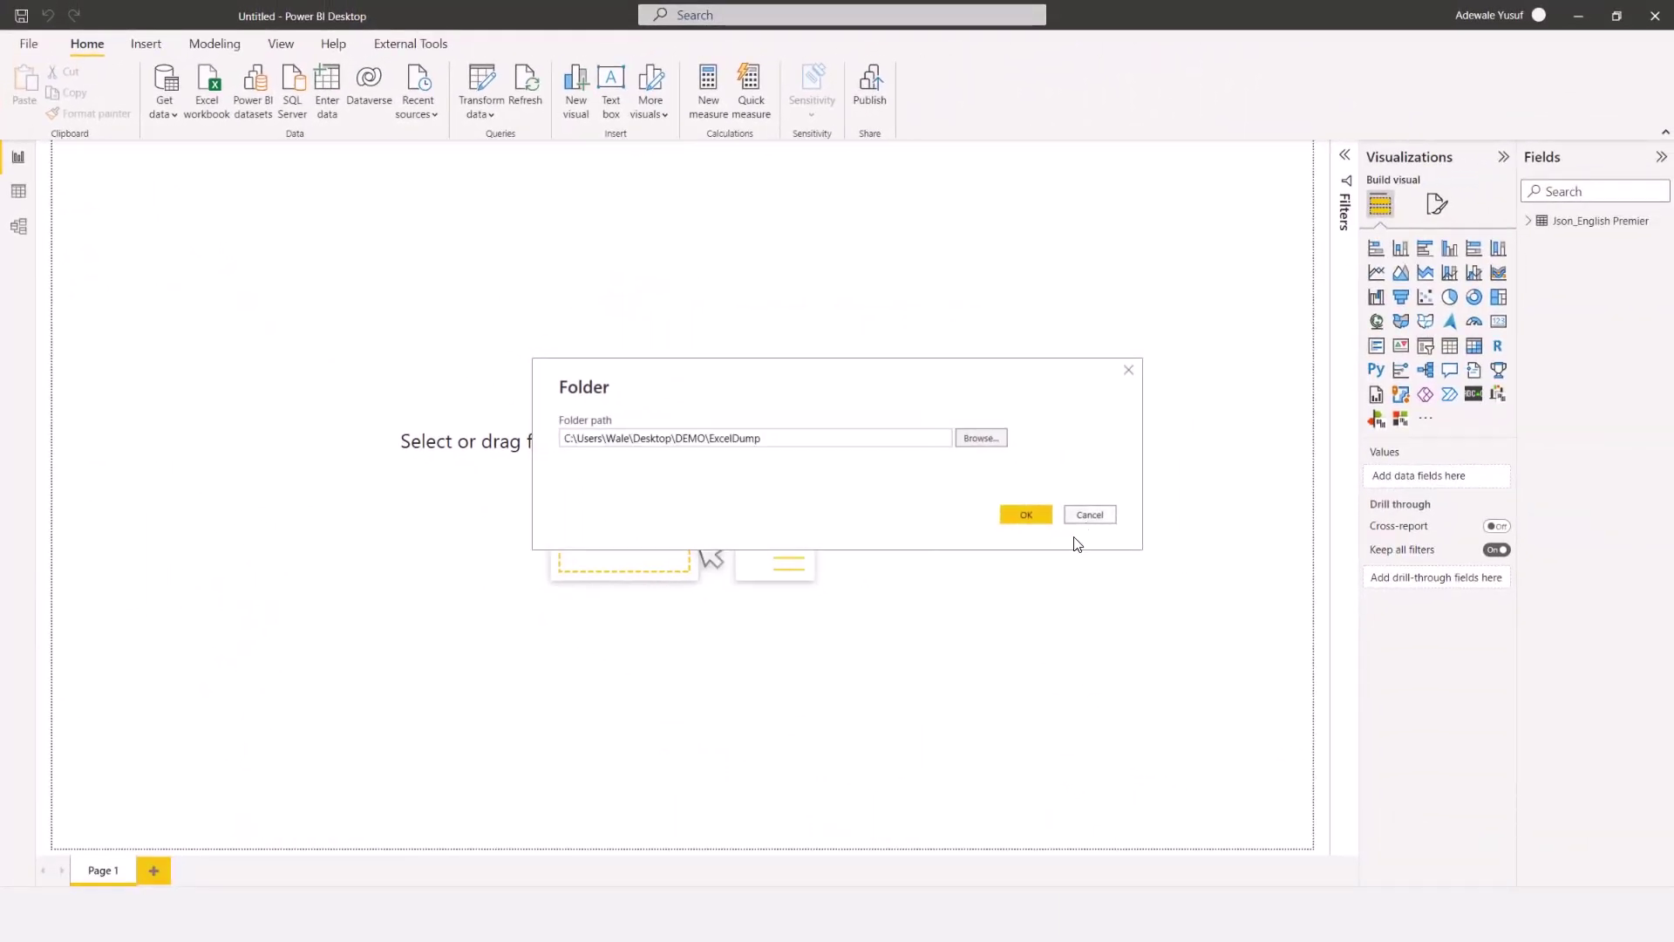
click(1020, 515)
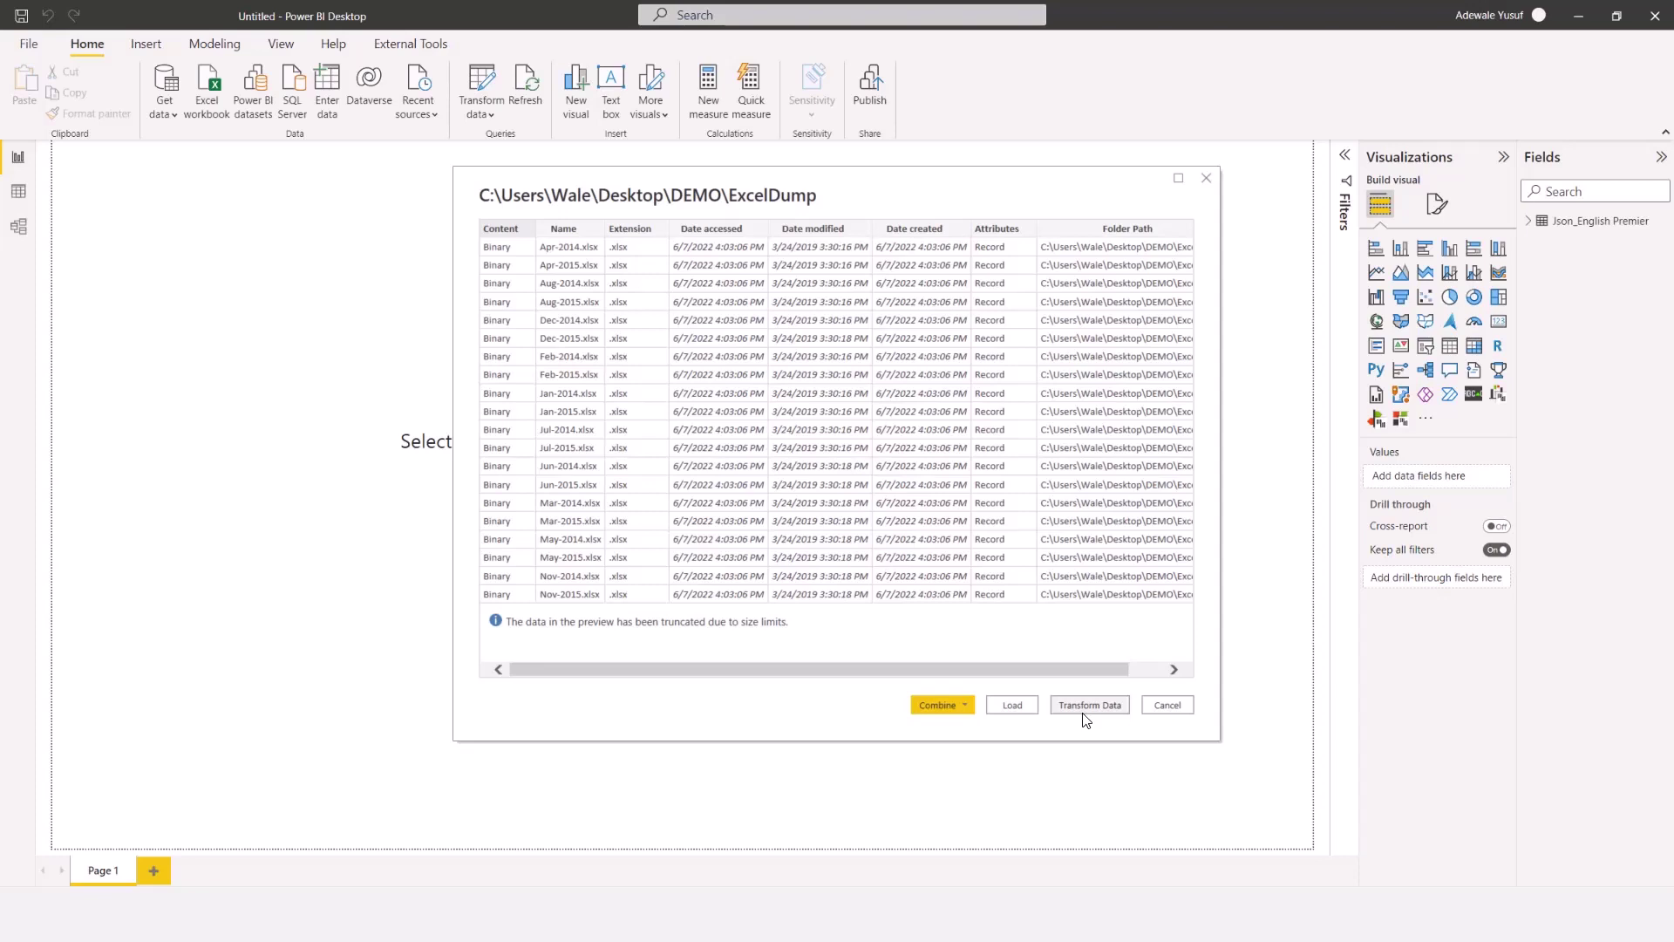
- Choose Combine & Transform Data for the listed ExcelDump Excel files
click(960, 703)
click(959, 729)
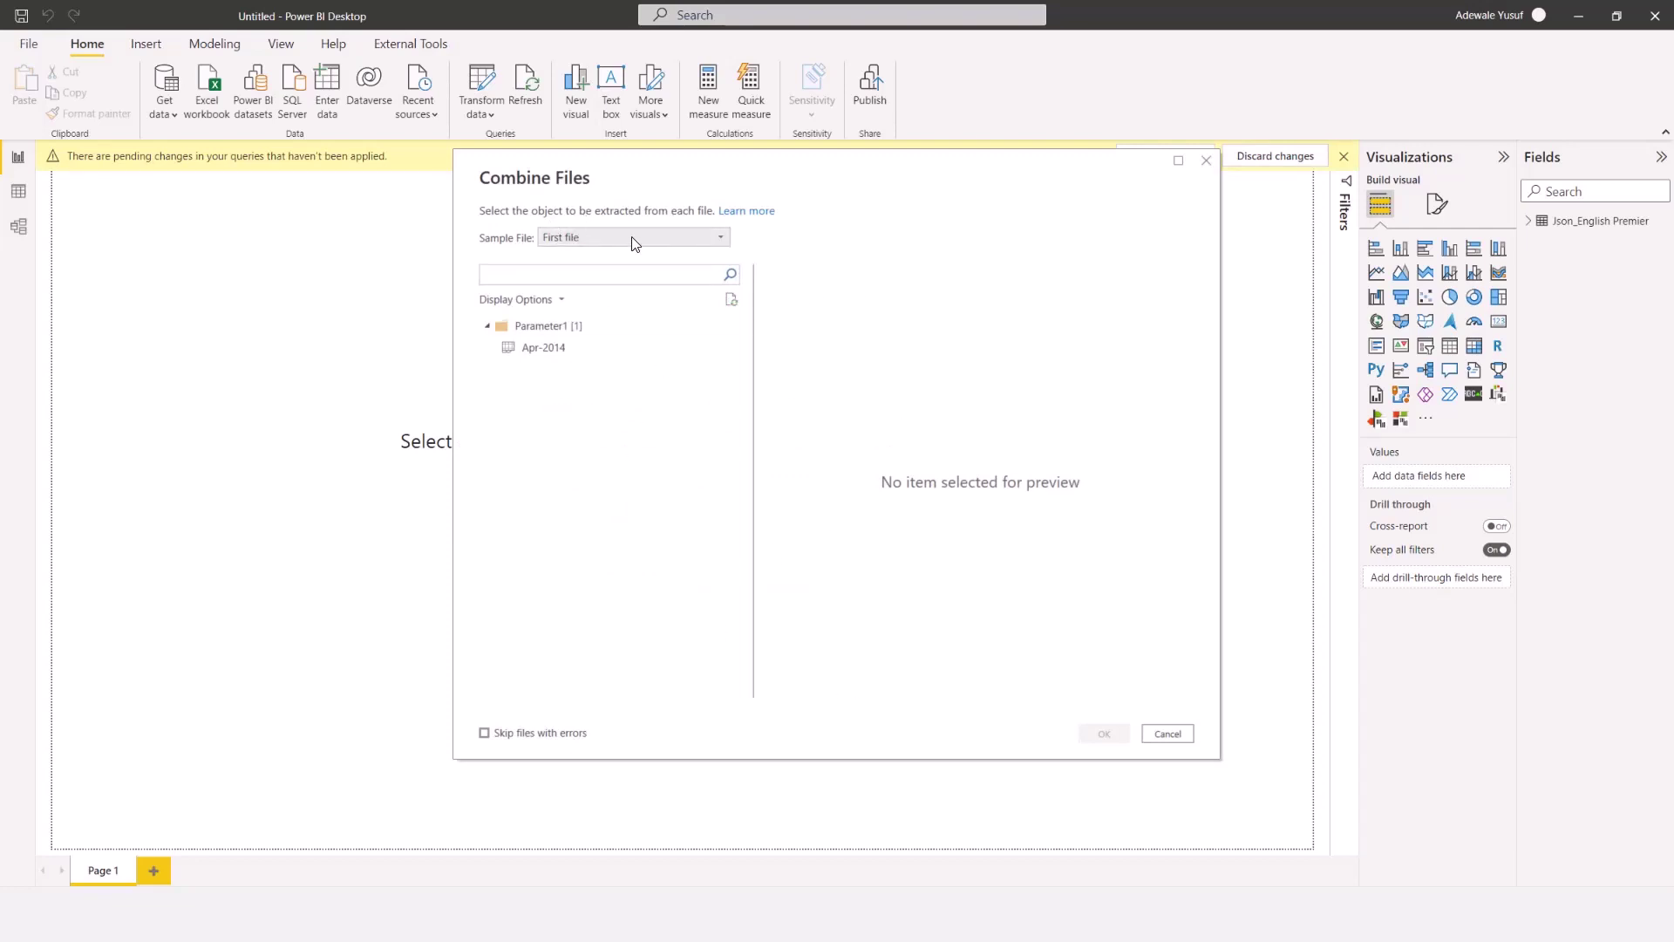
- Keep First file as the sample file and send Parameter1 to Transform Data
click(580, 238)
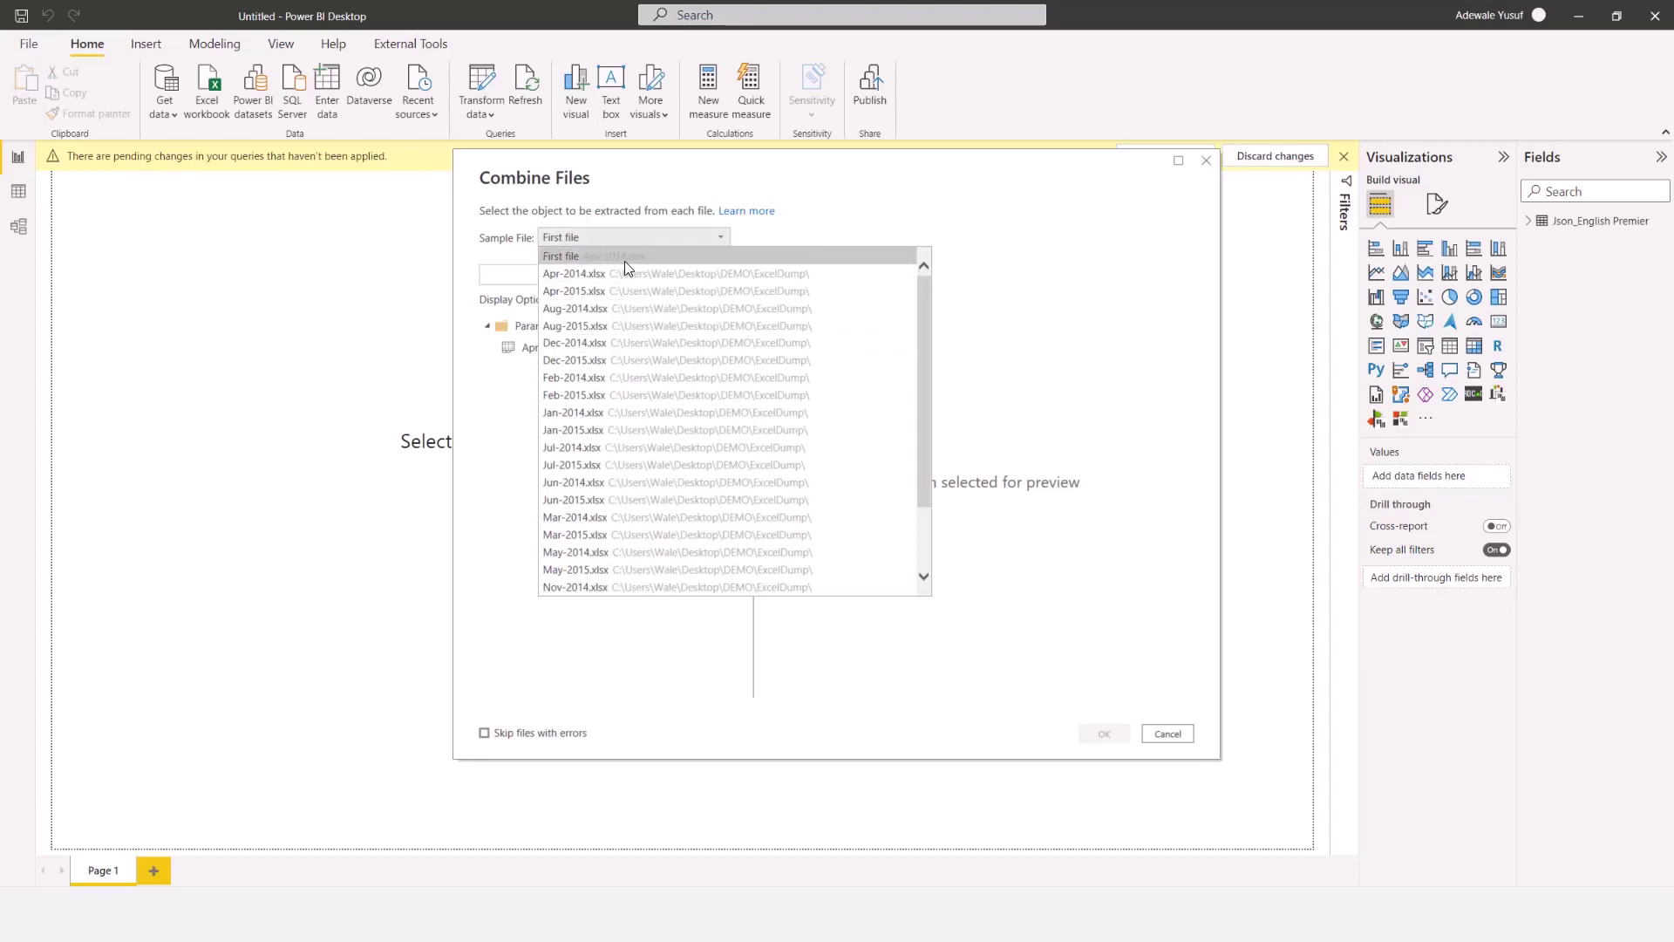
click(583, 231)
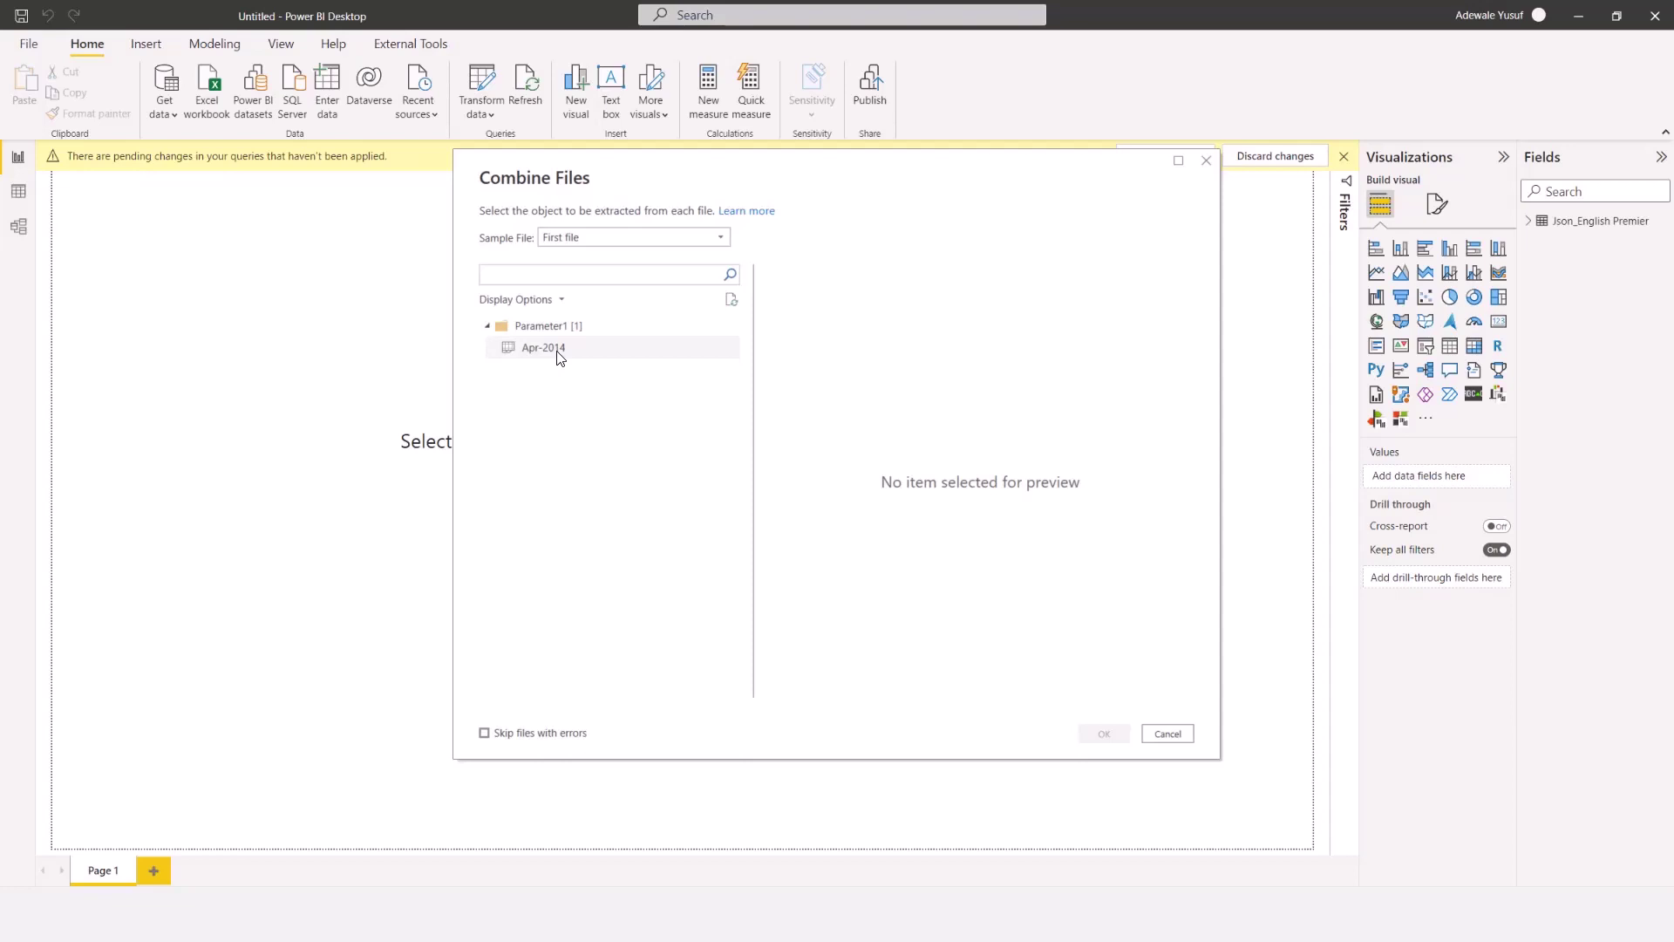
click(533, 327)
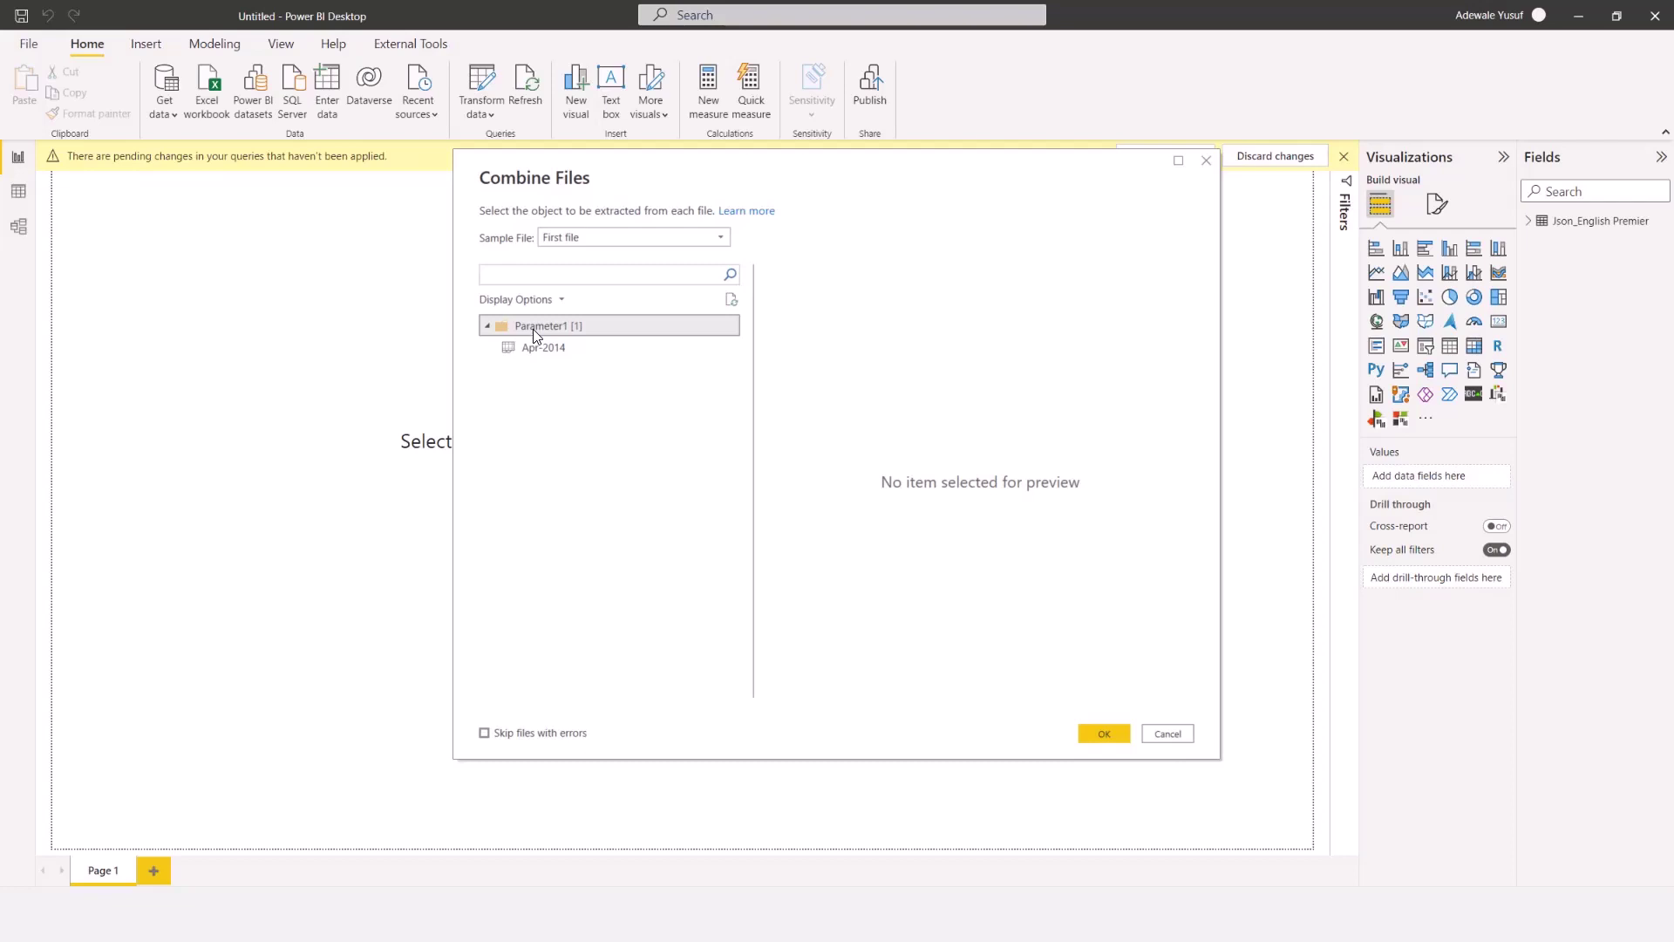
right_click(539, 327)
click(577, 336)
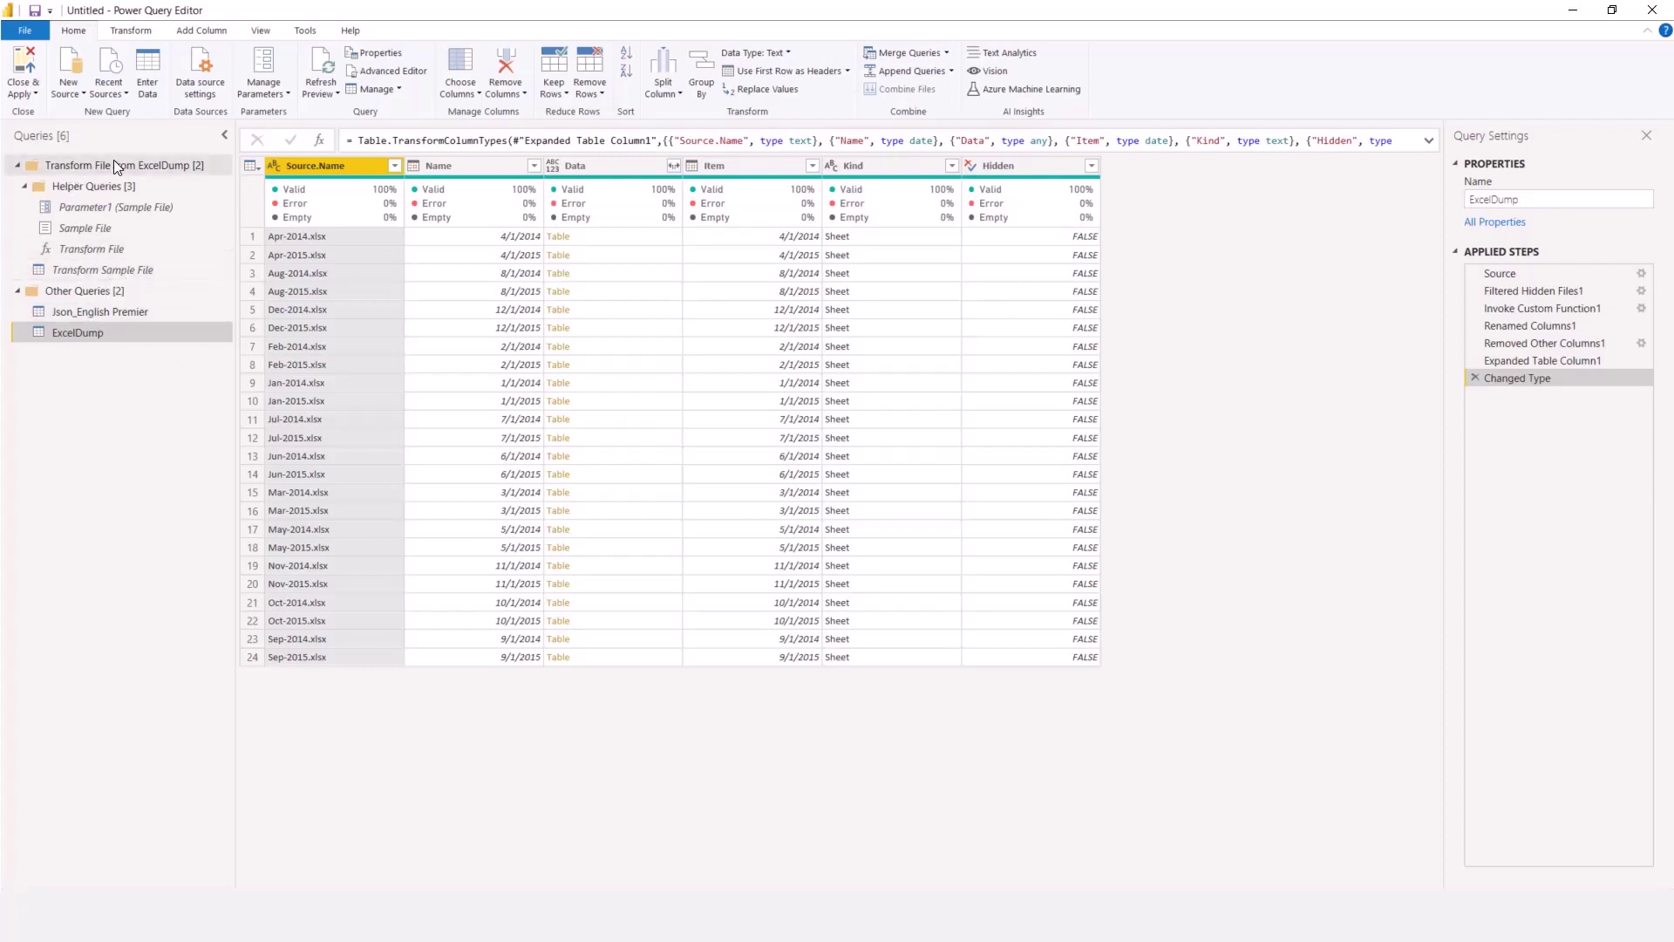
- Preview the helper queries, then select Transform Sample File's Data column for editing
click(106, 225)
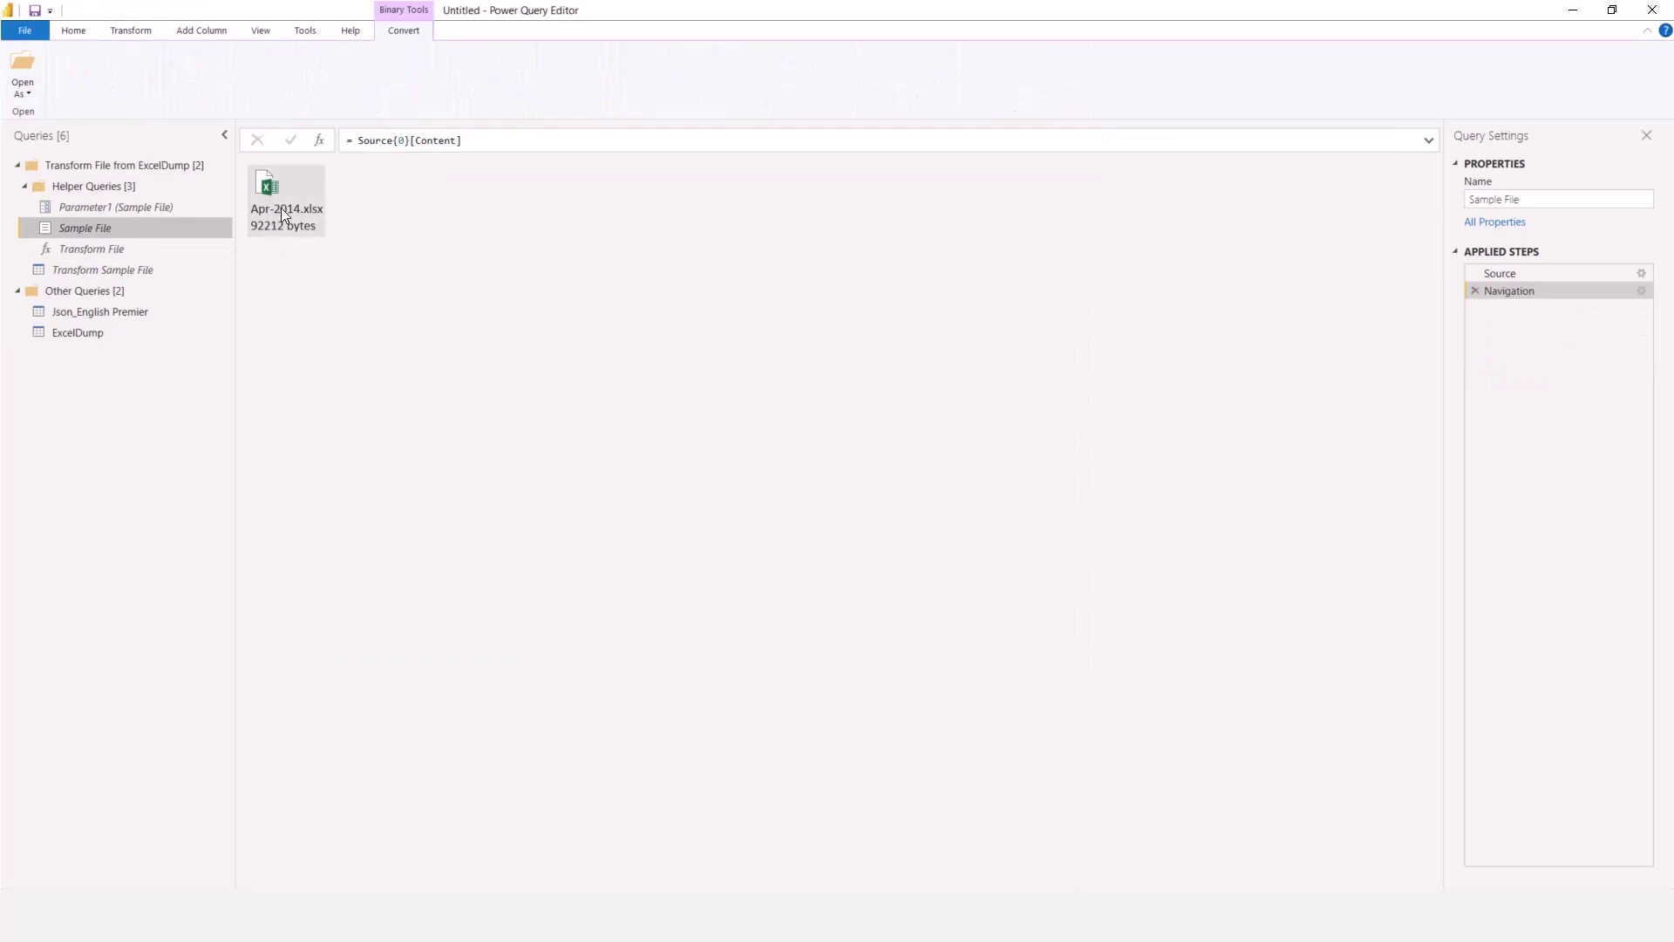
click(101, 270)
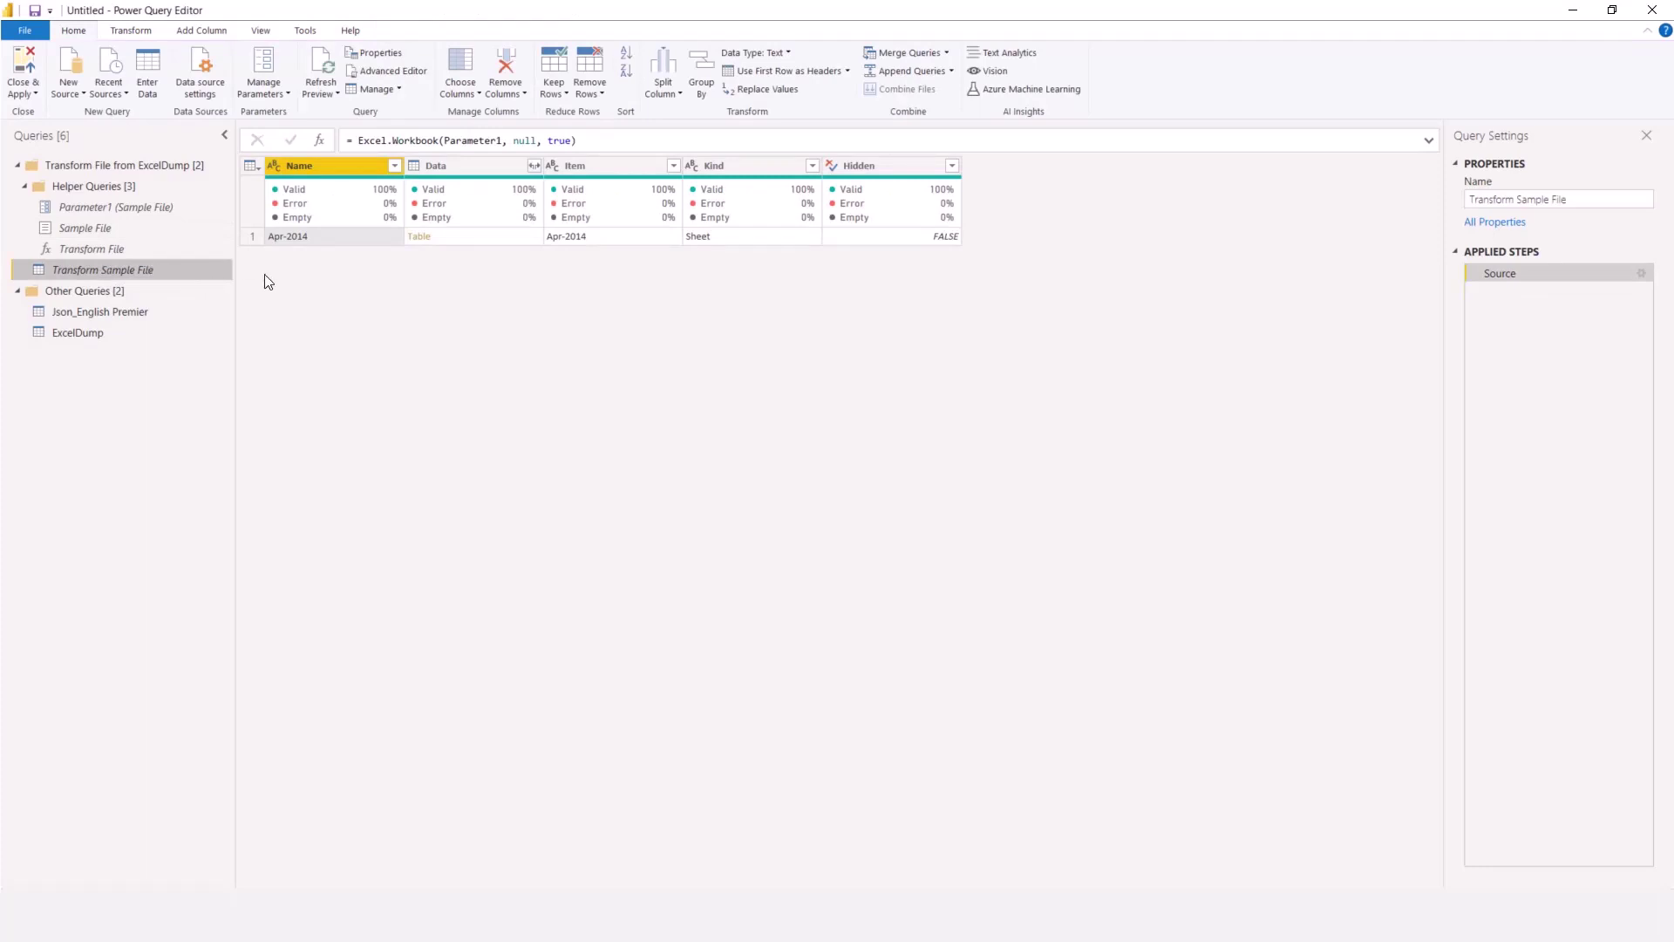
click(92, 332)
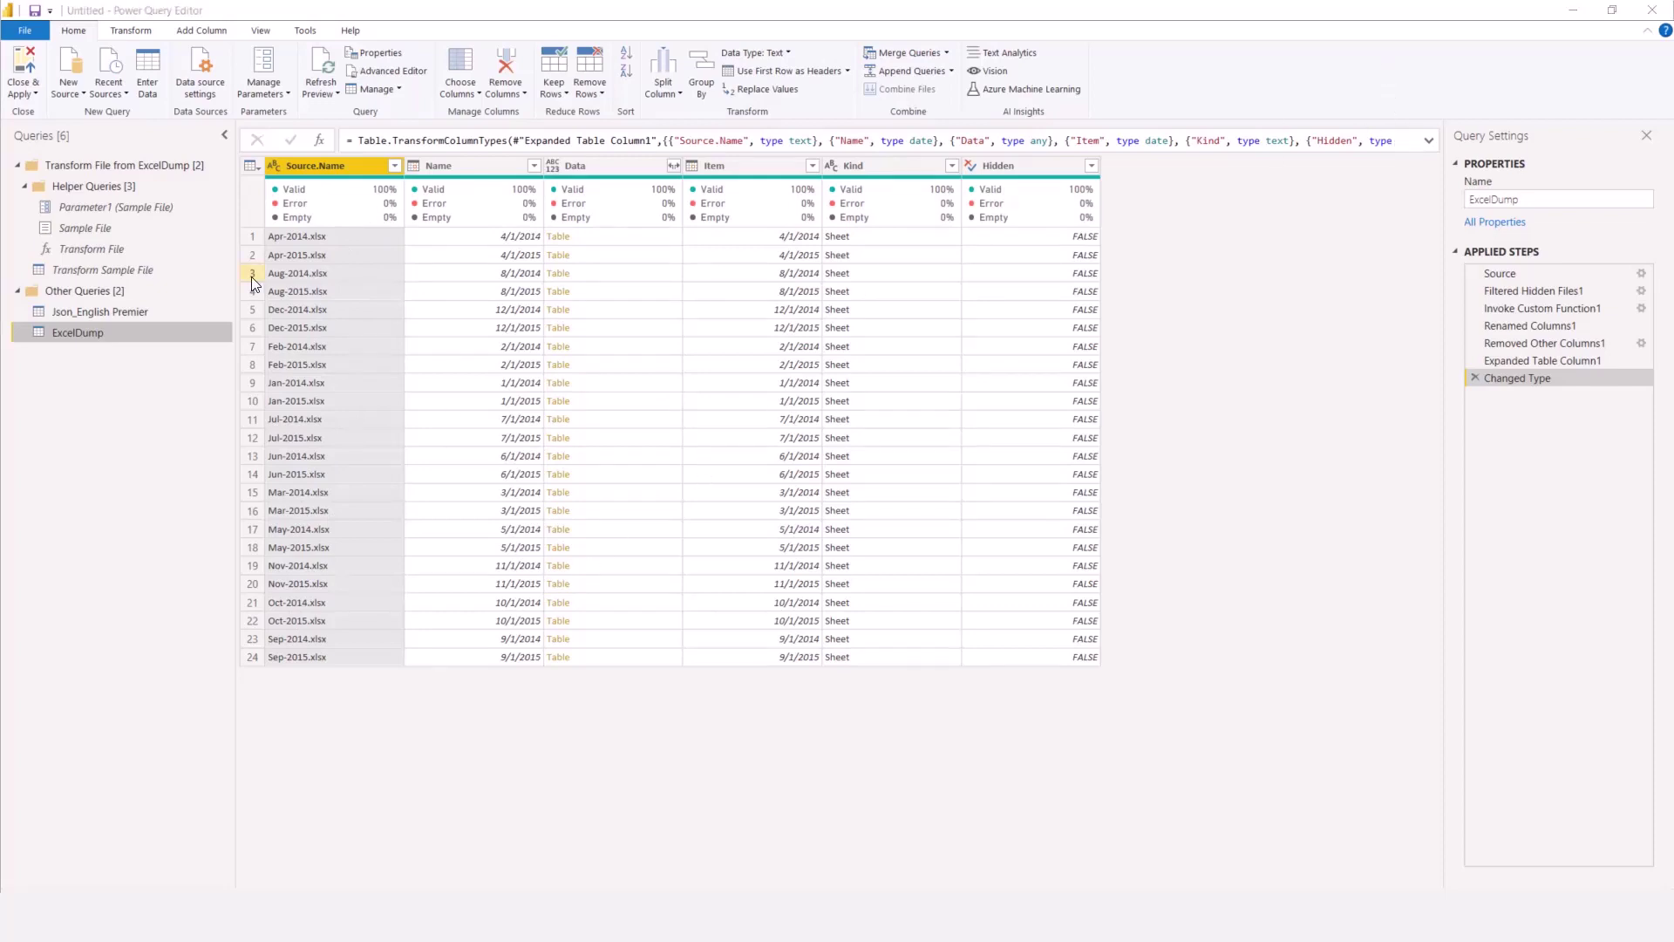
click(179, 270)
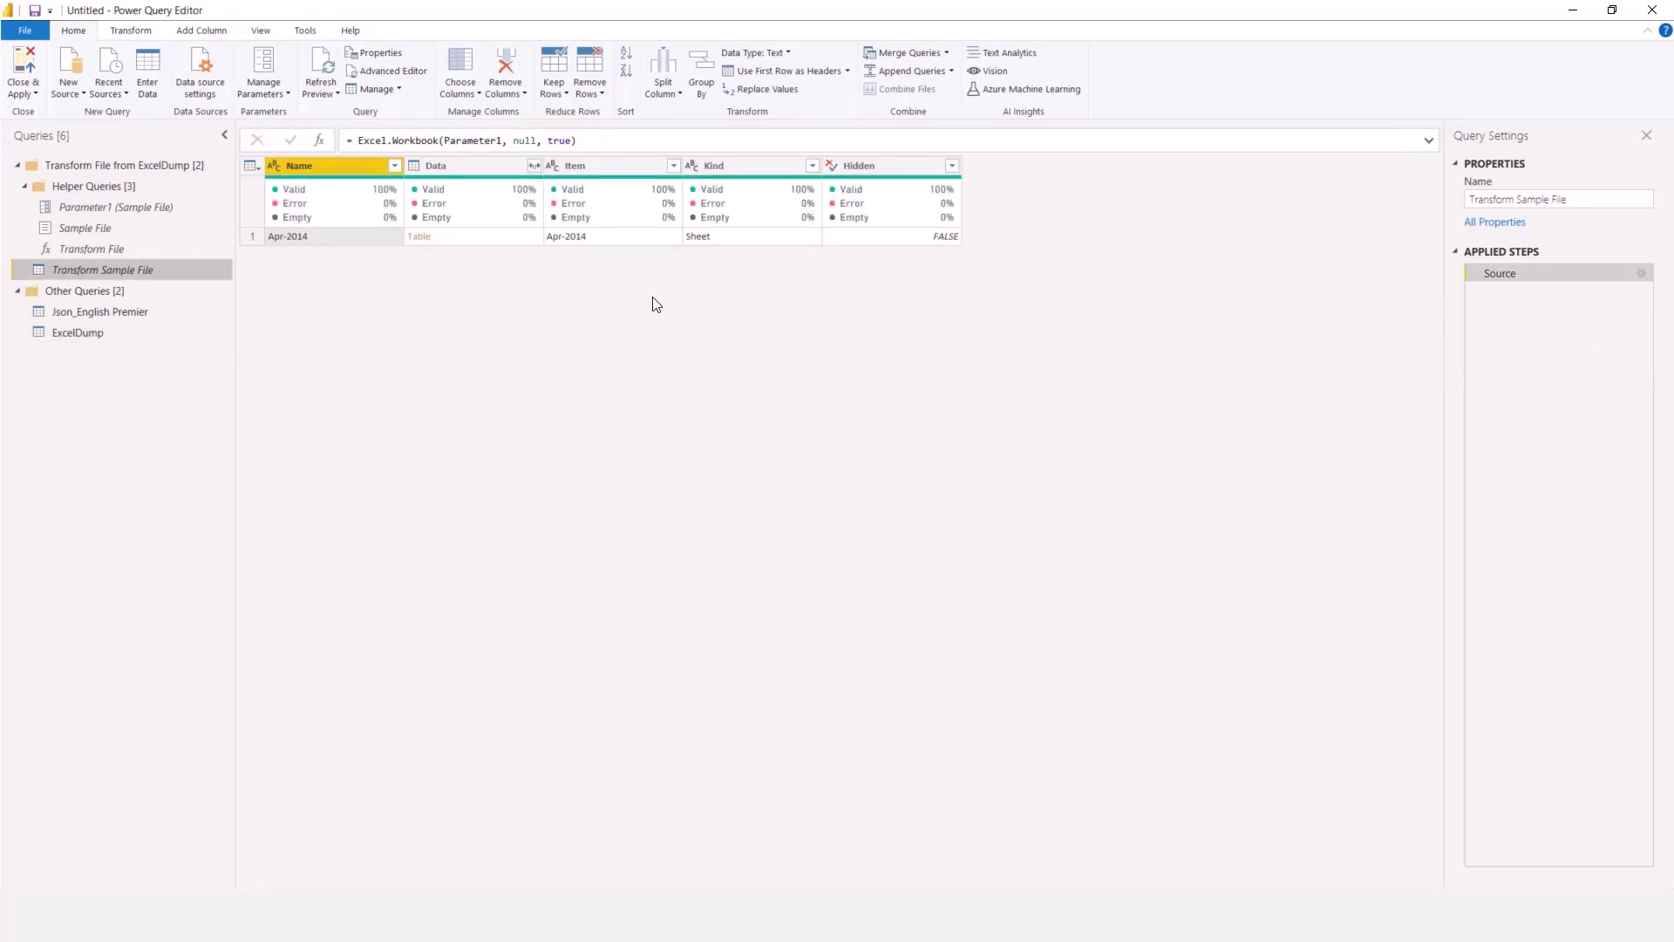
click(453, 168)
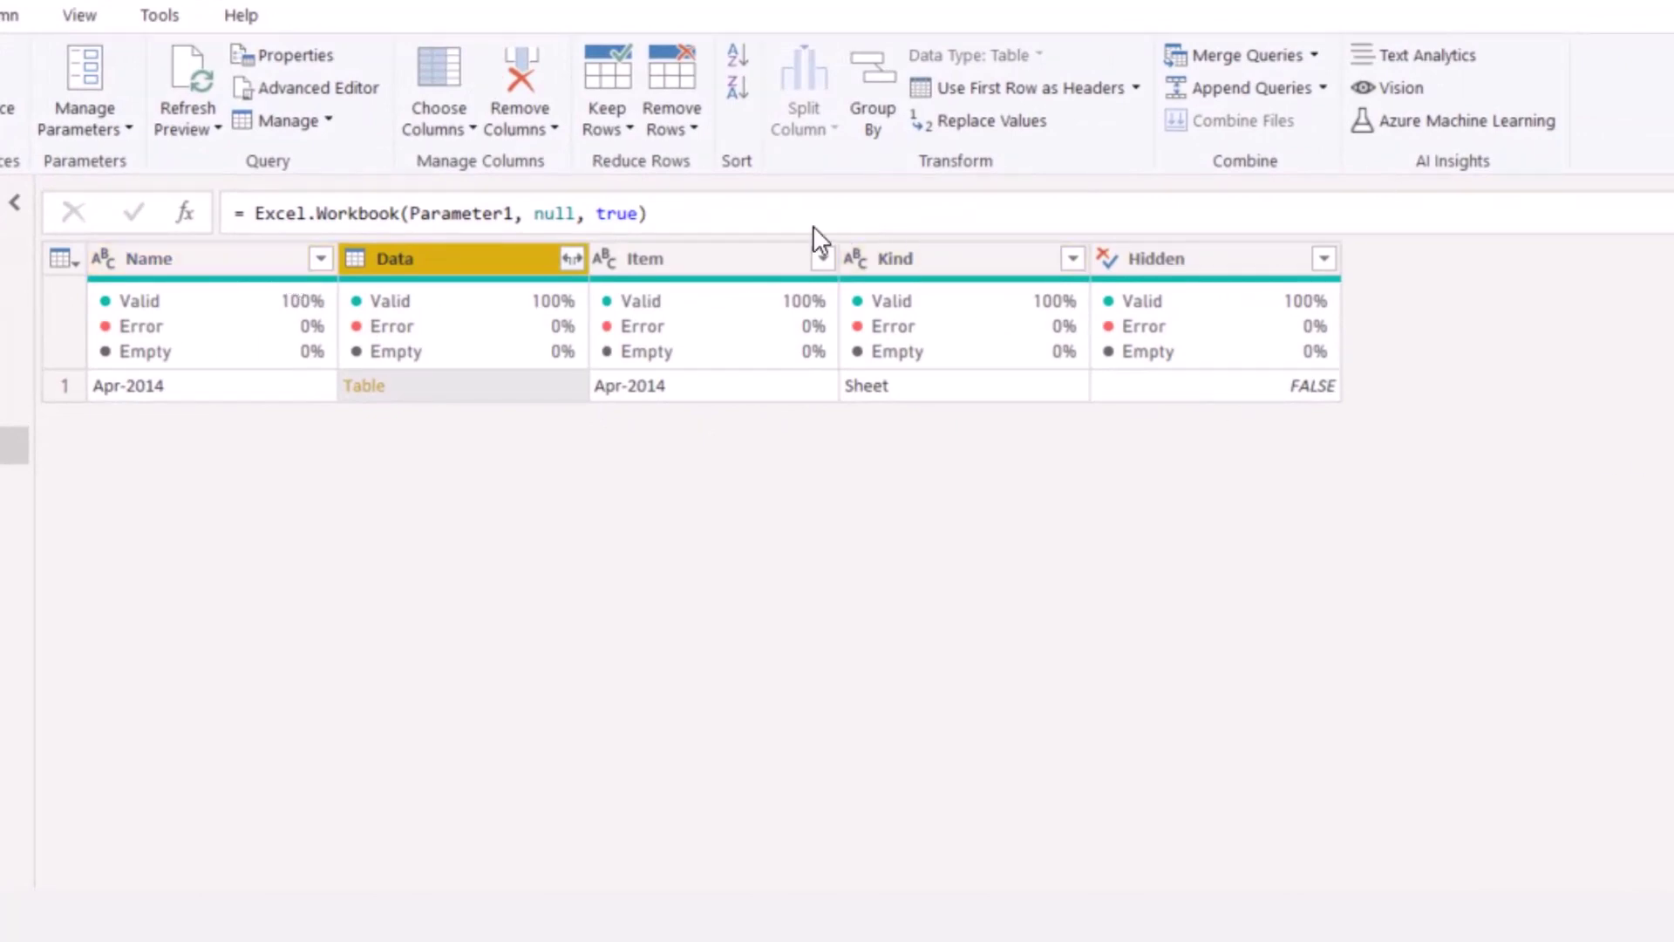
right_click(472, 252)
- Keep only the Data column and expand it without the original column-name prefix
click(629, 347)
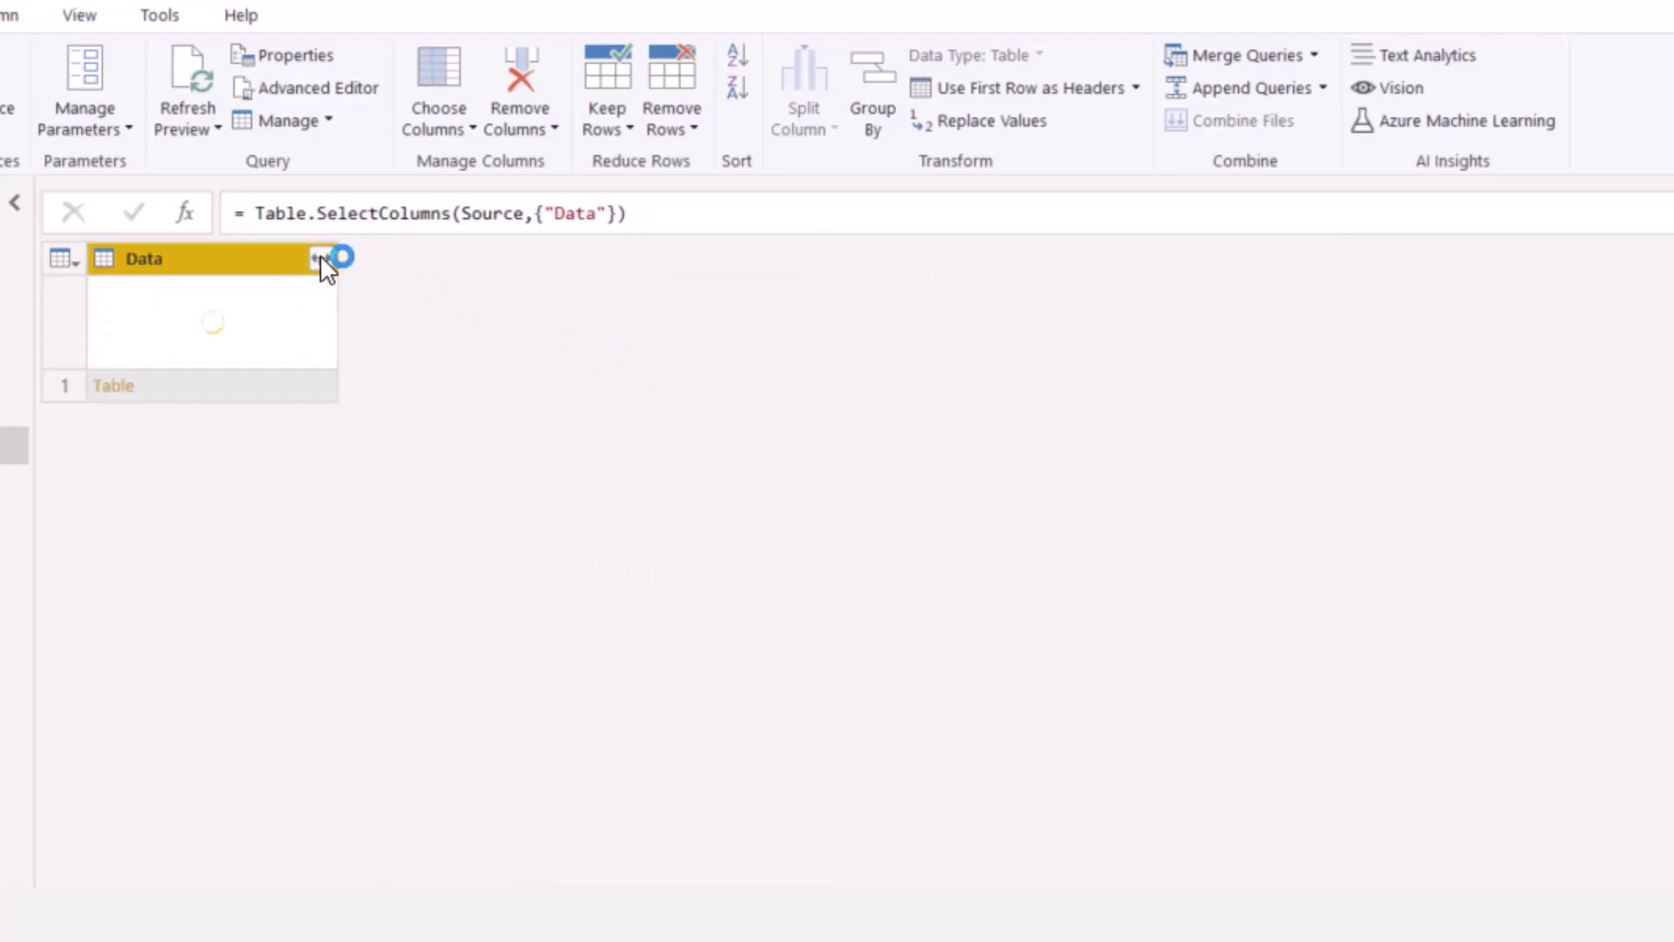
click(321, 258)
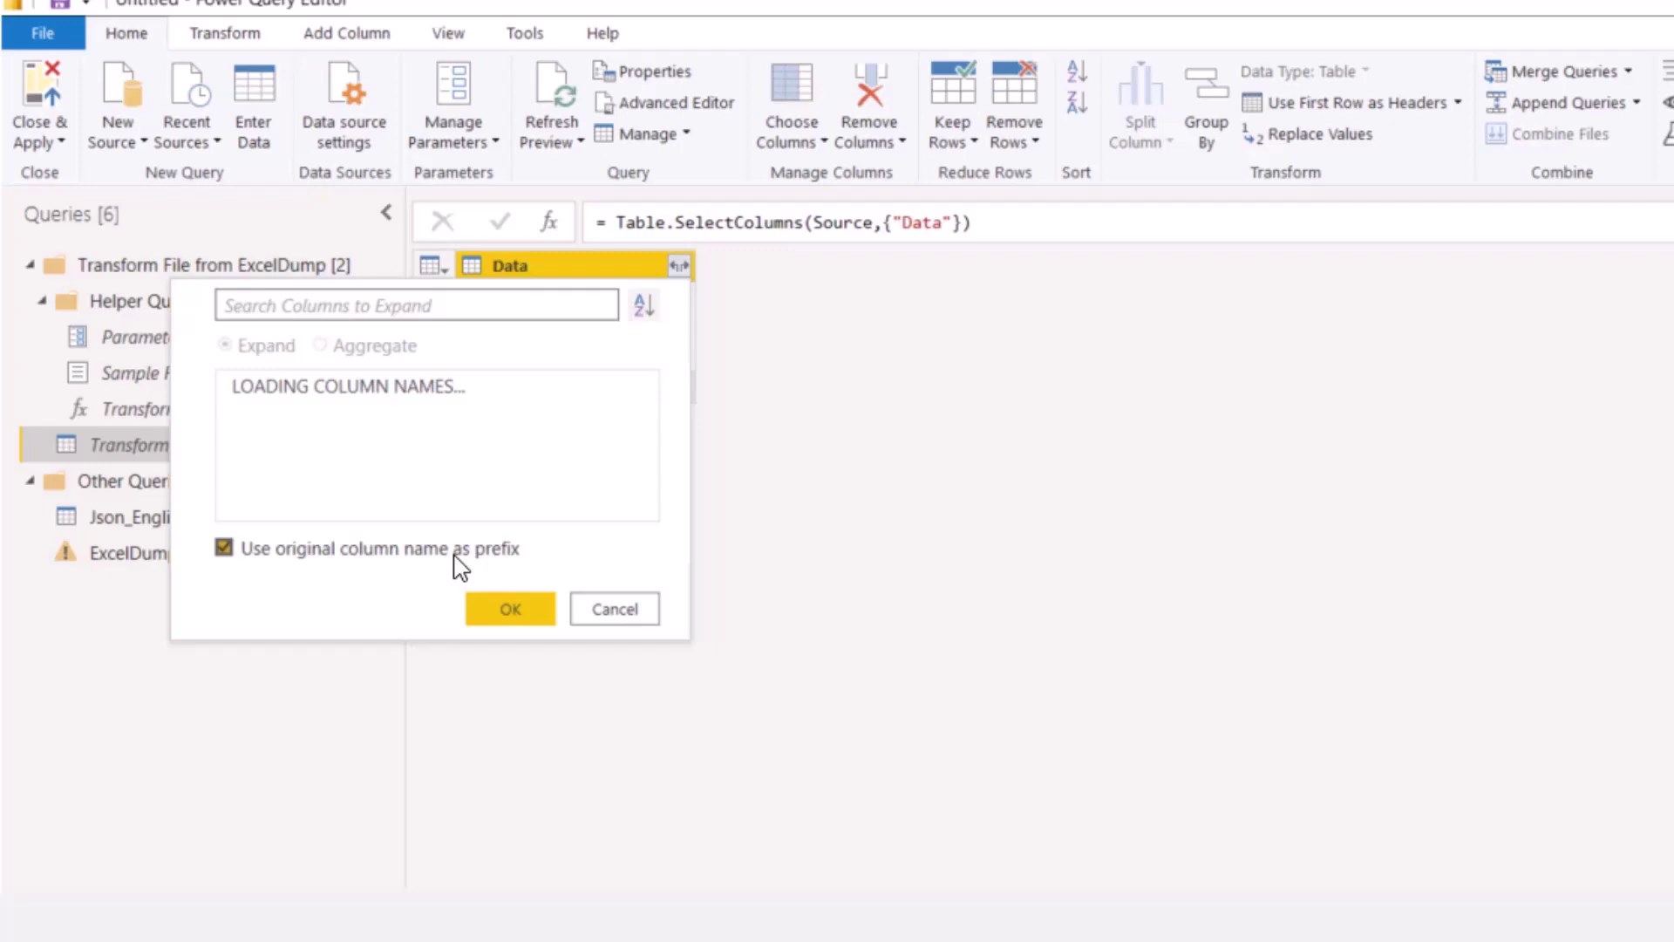
click(454, 555)
click(496, 618)
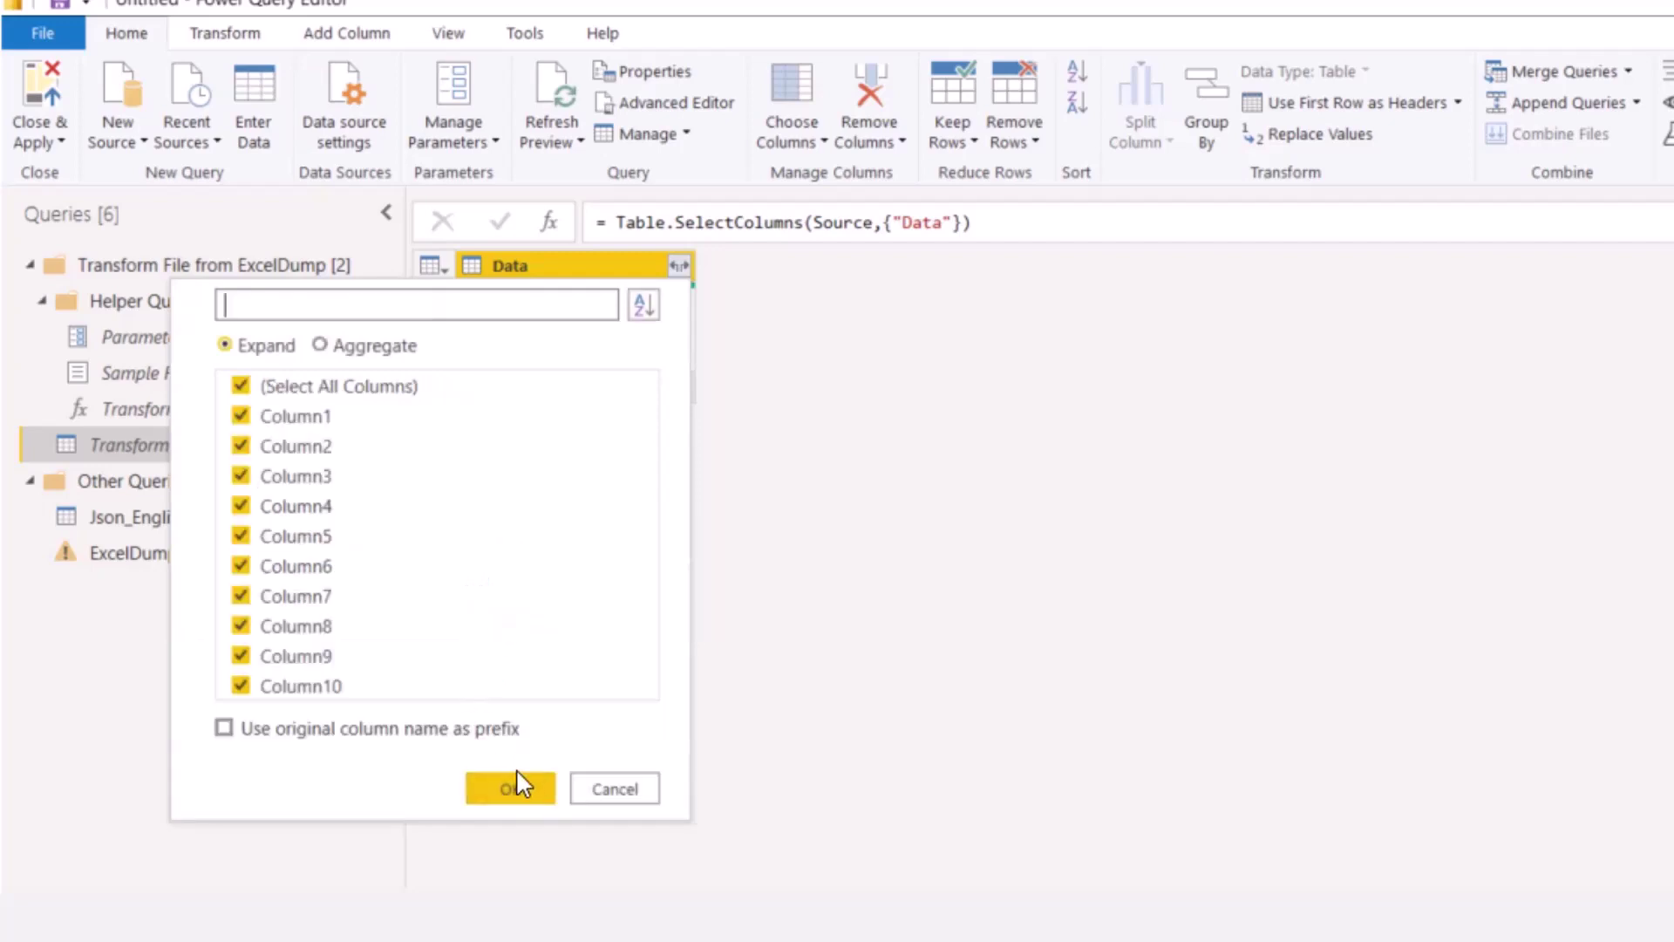
click(509, 797)
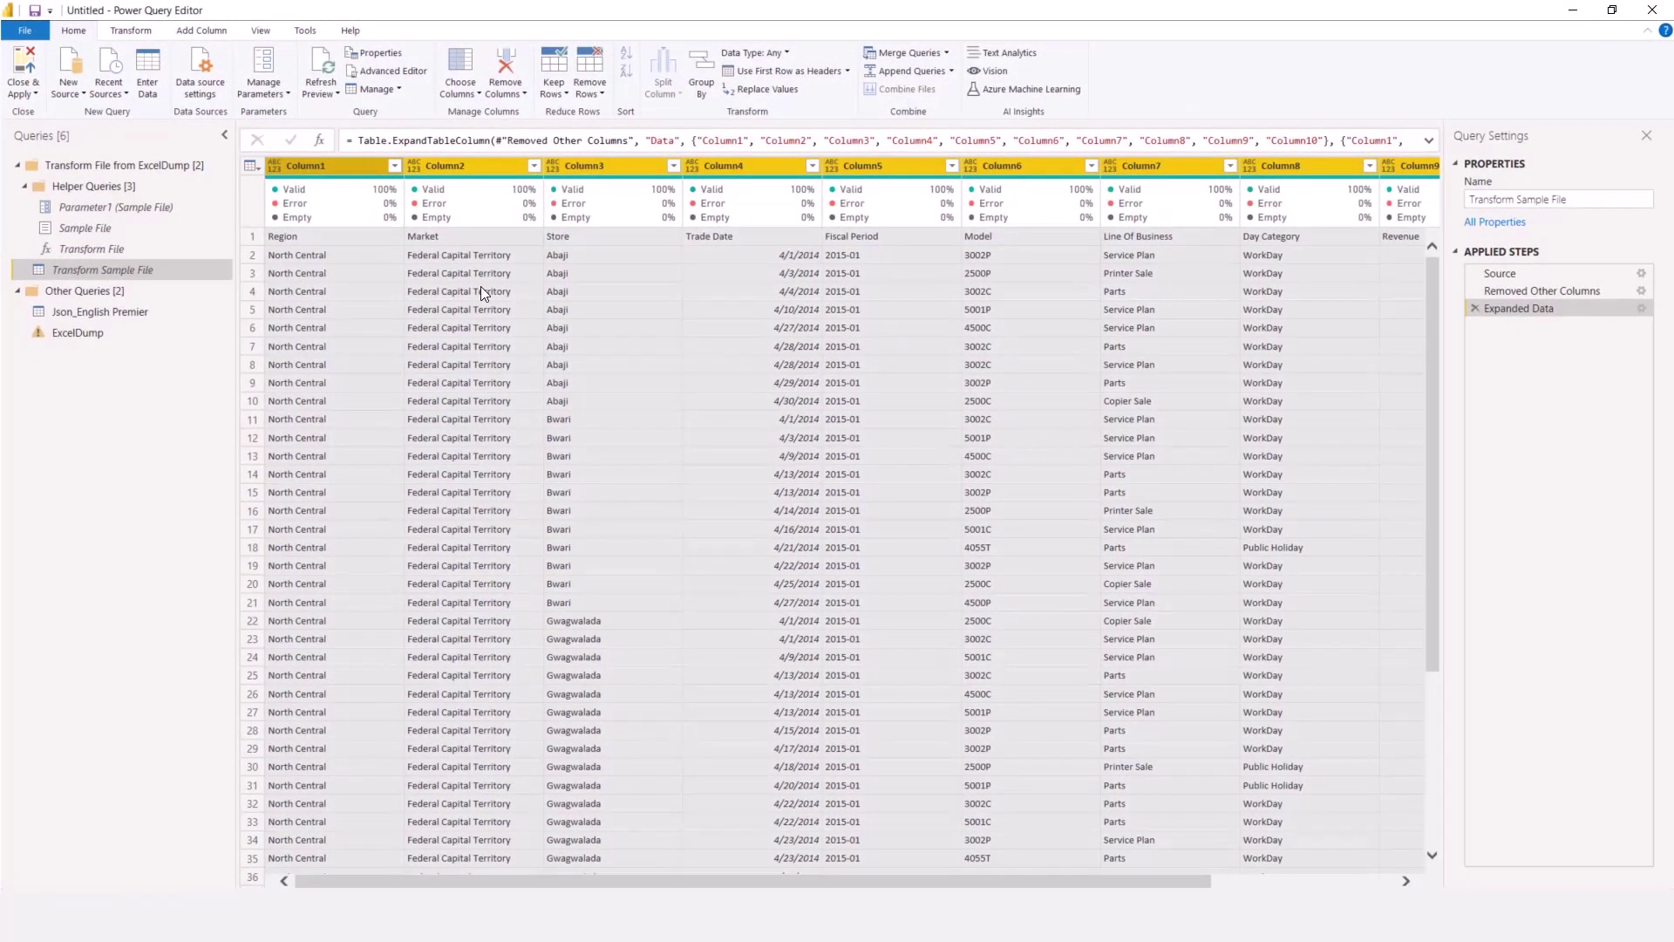
- Promote the sample file's first row to headers, then view the ExcelDump query
click(147, 32)
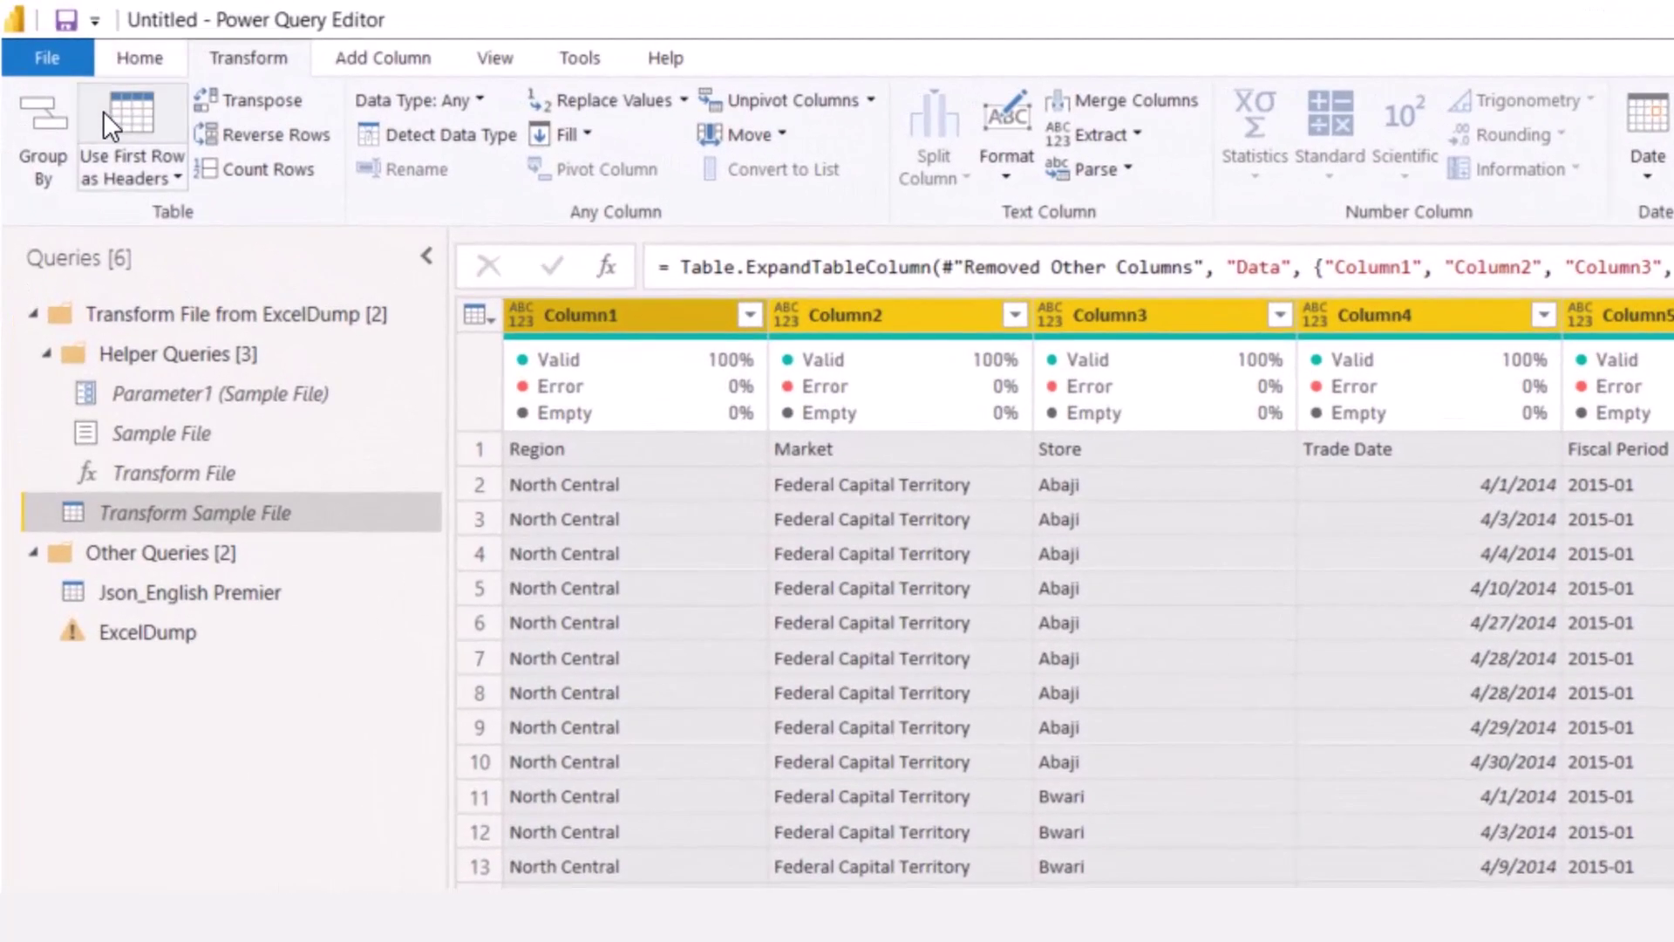
click(103, 112)
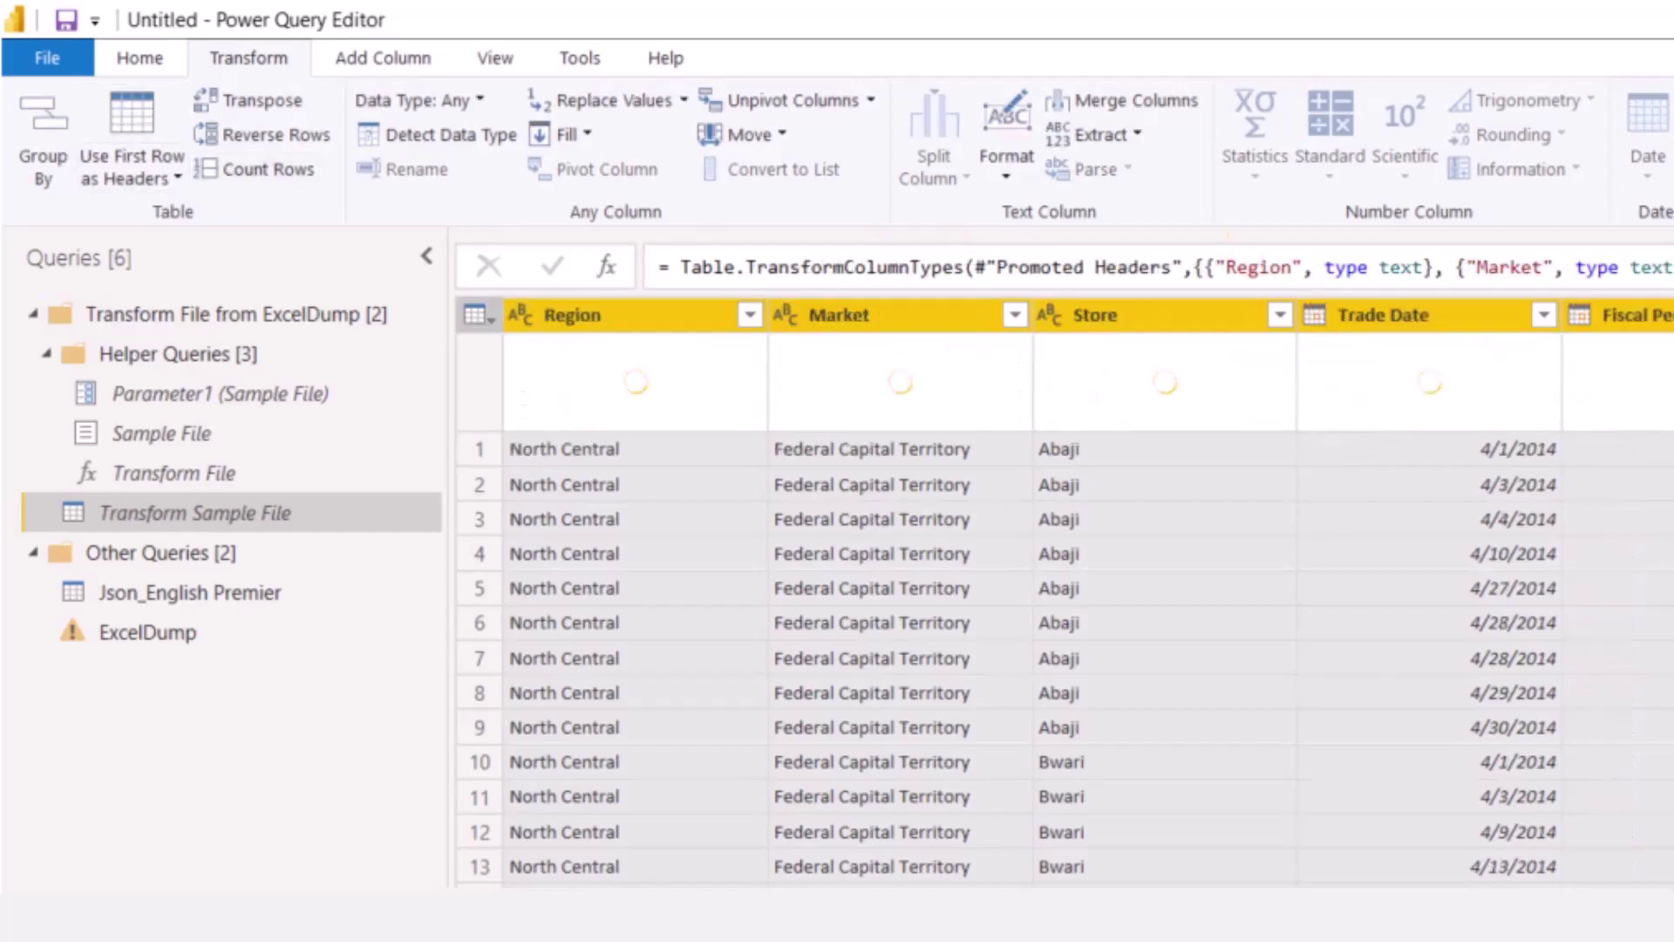
scroll(974, 834, right, 5)
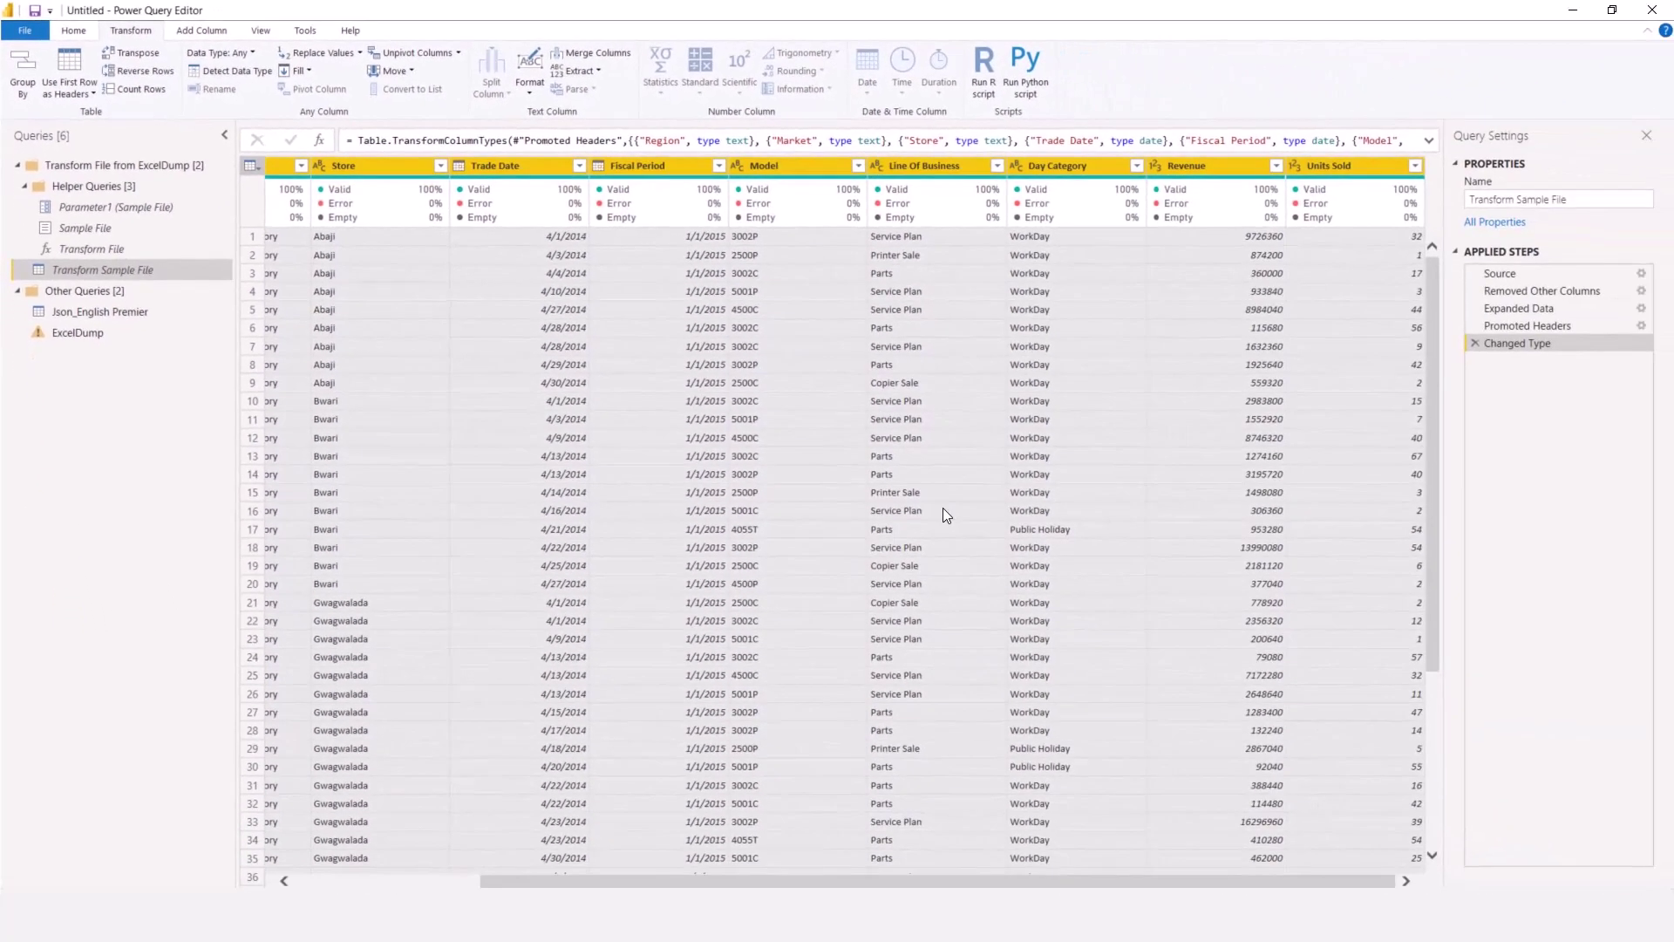
scroll(964, 523, left, 5)
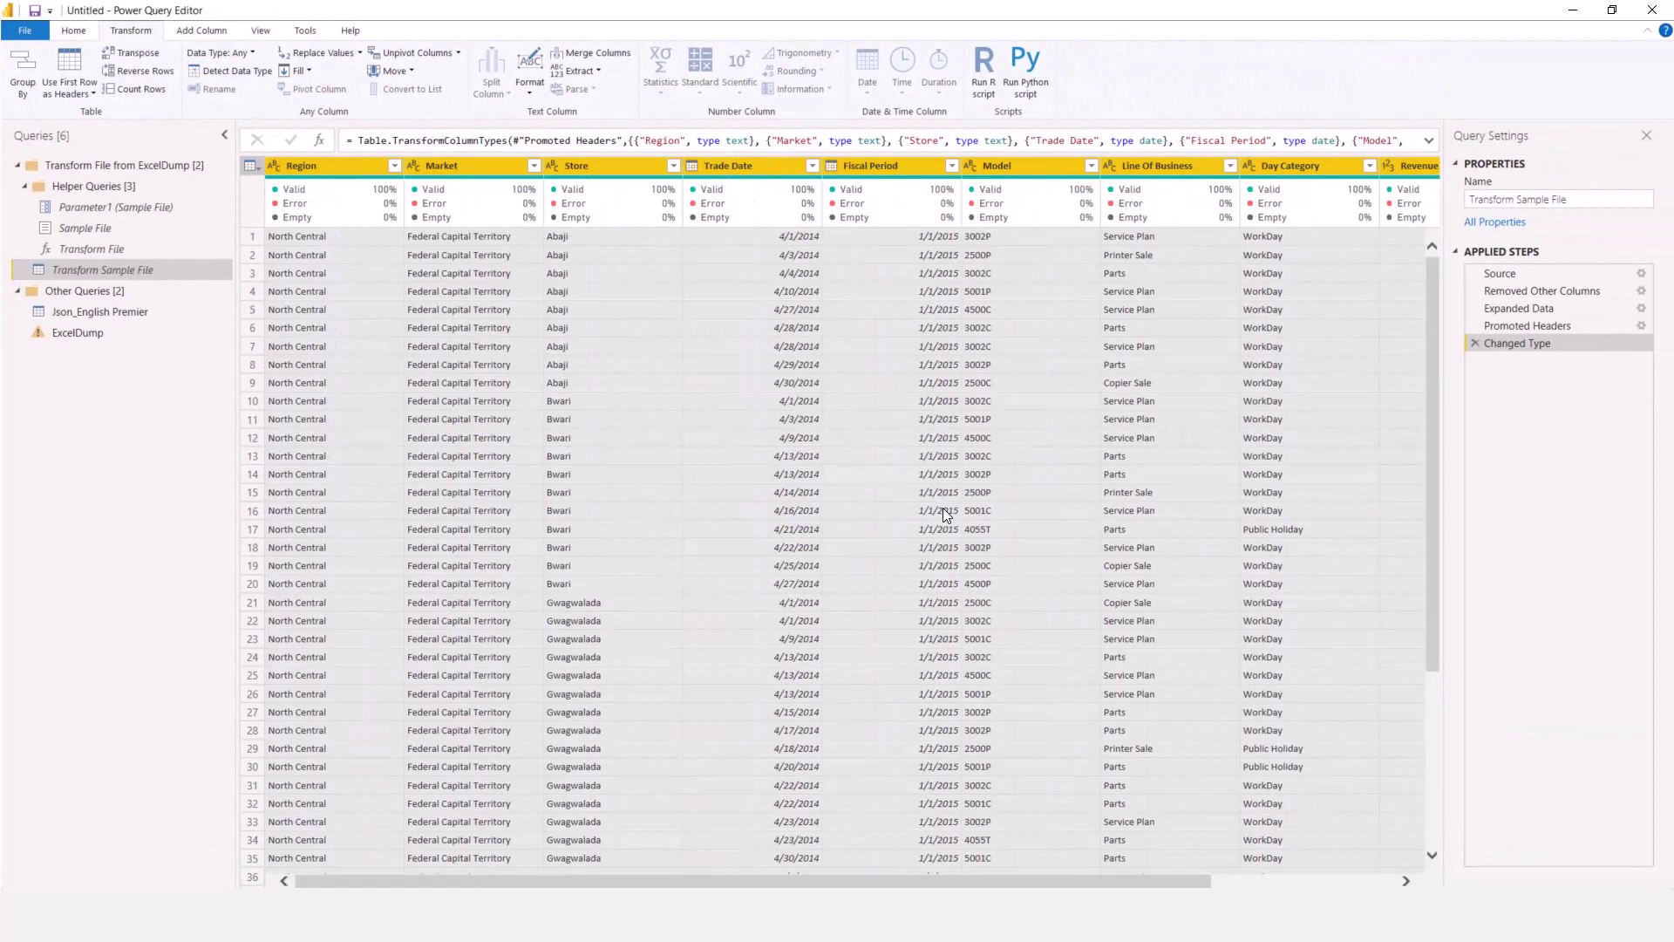
click(88, 331)
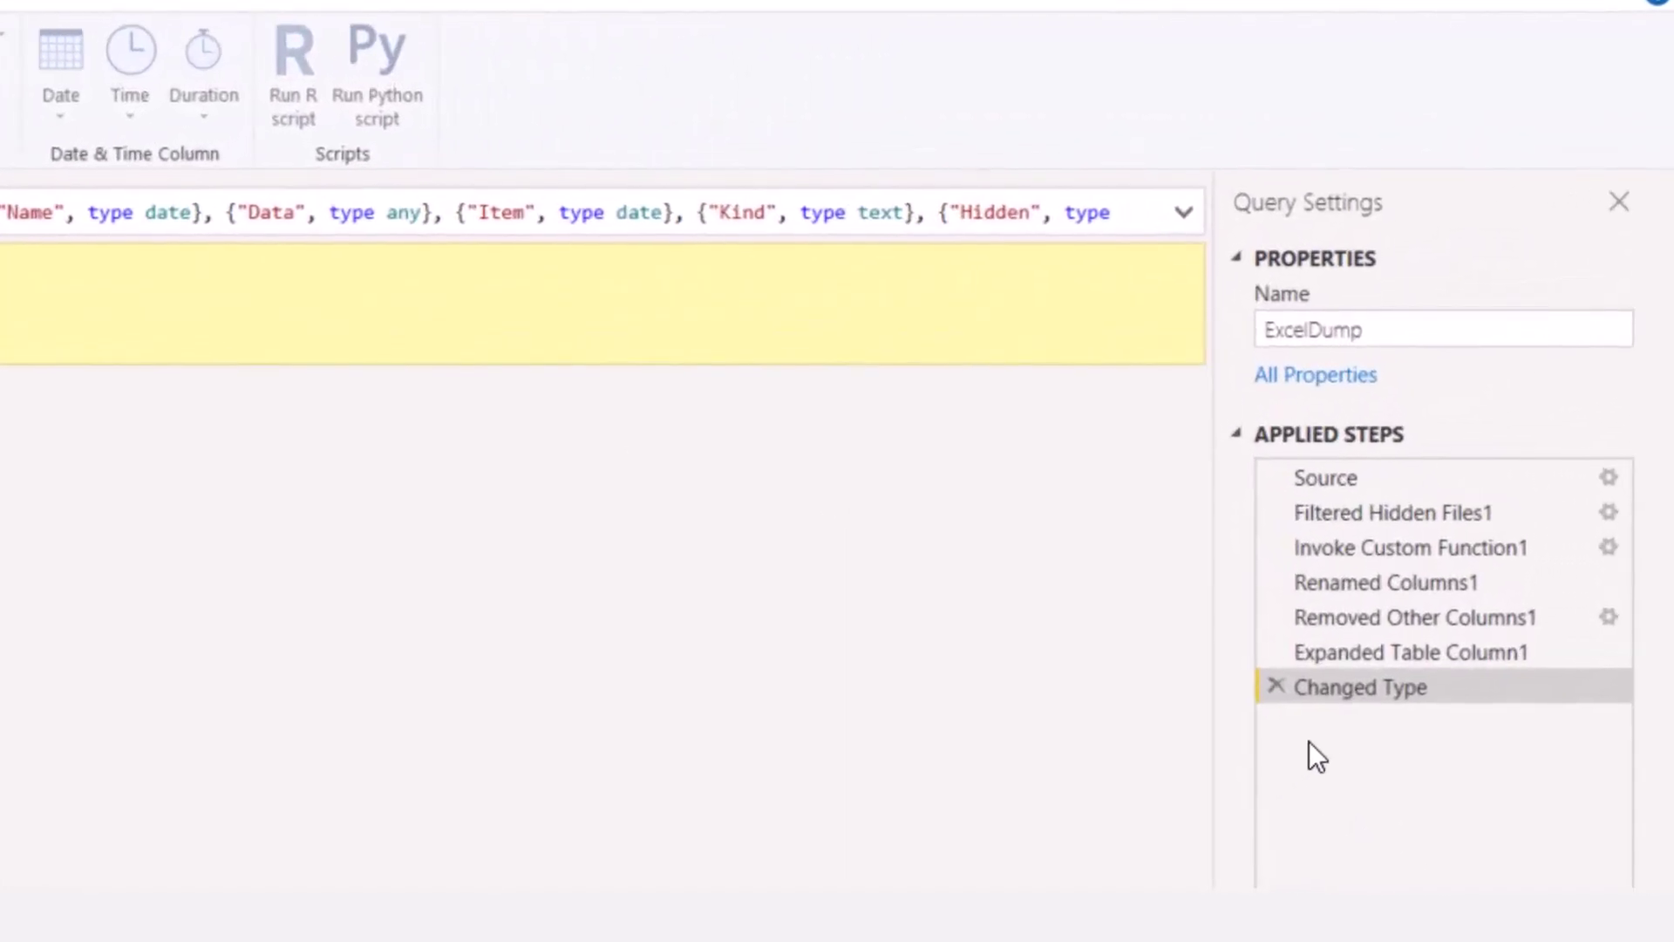
- Delete ExcelDump's Changed Type step, review the Source.Name values, and Close & Apply
click(1275, 686)
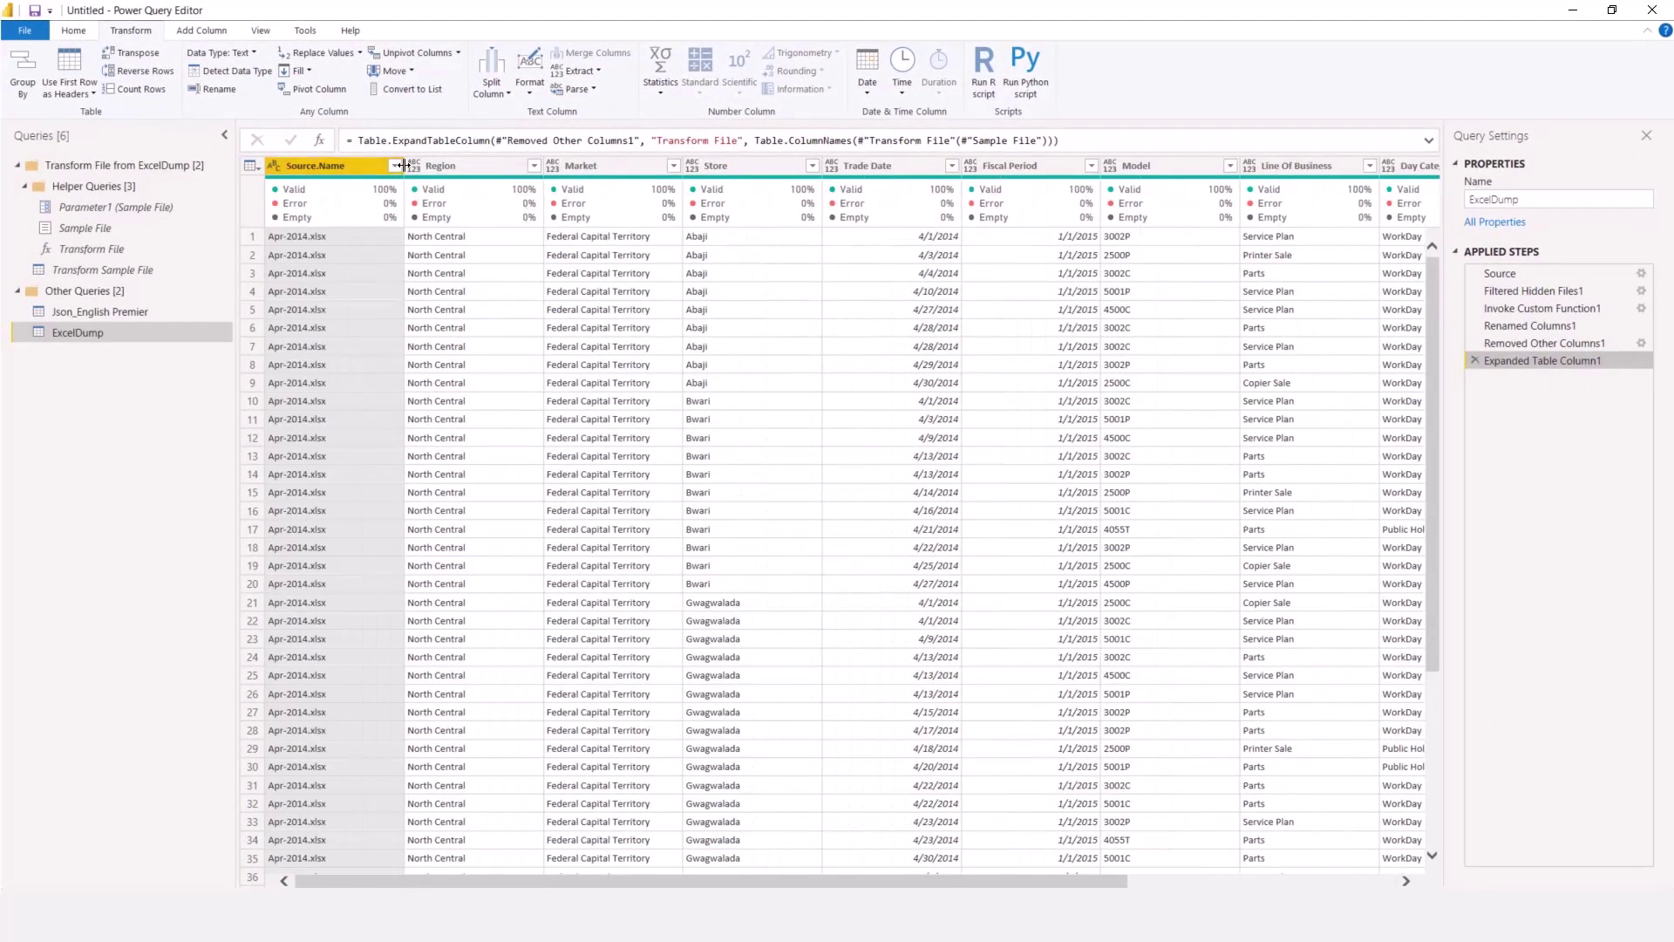
click(395, 165)
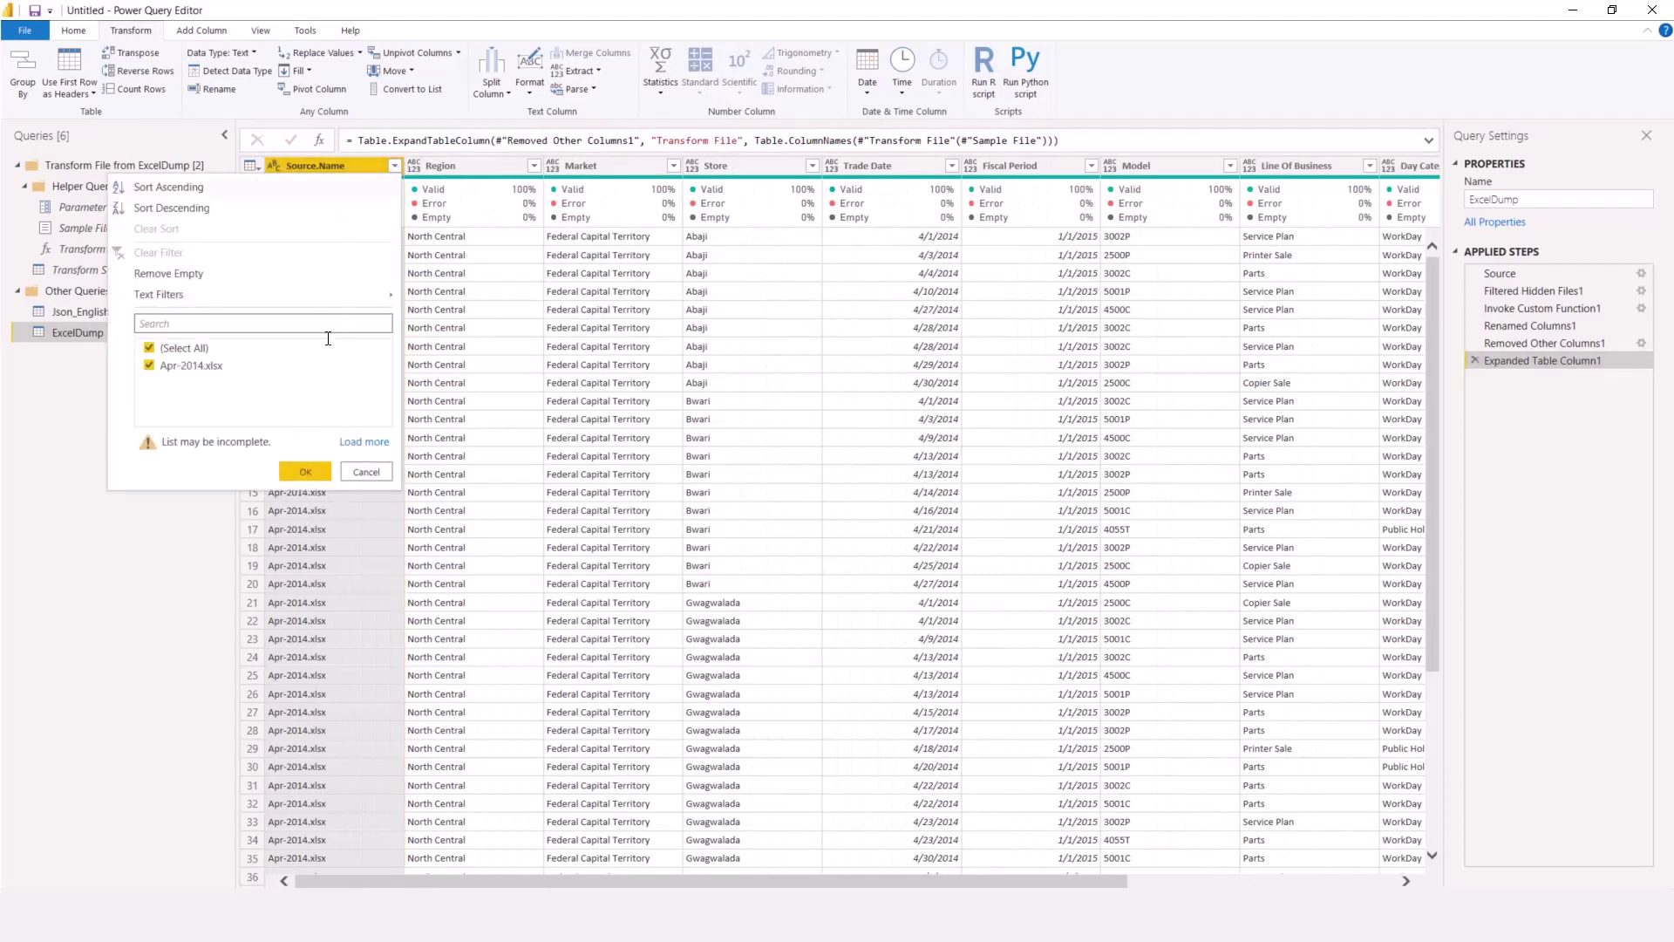
click(350, 444)
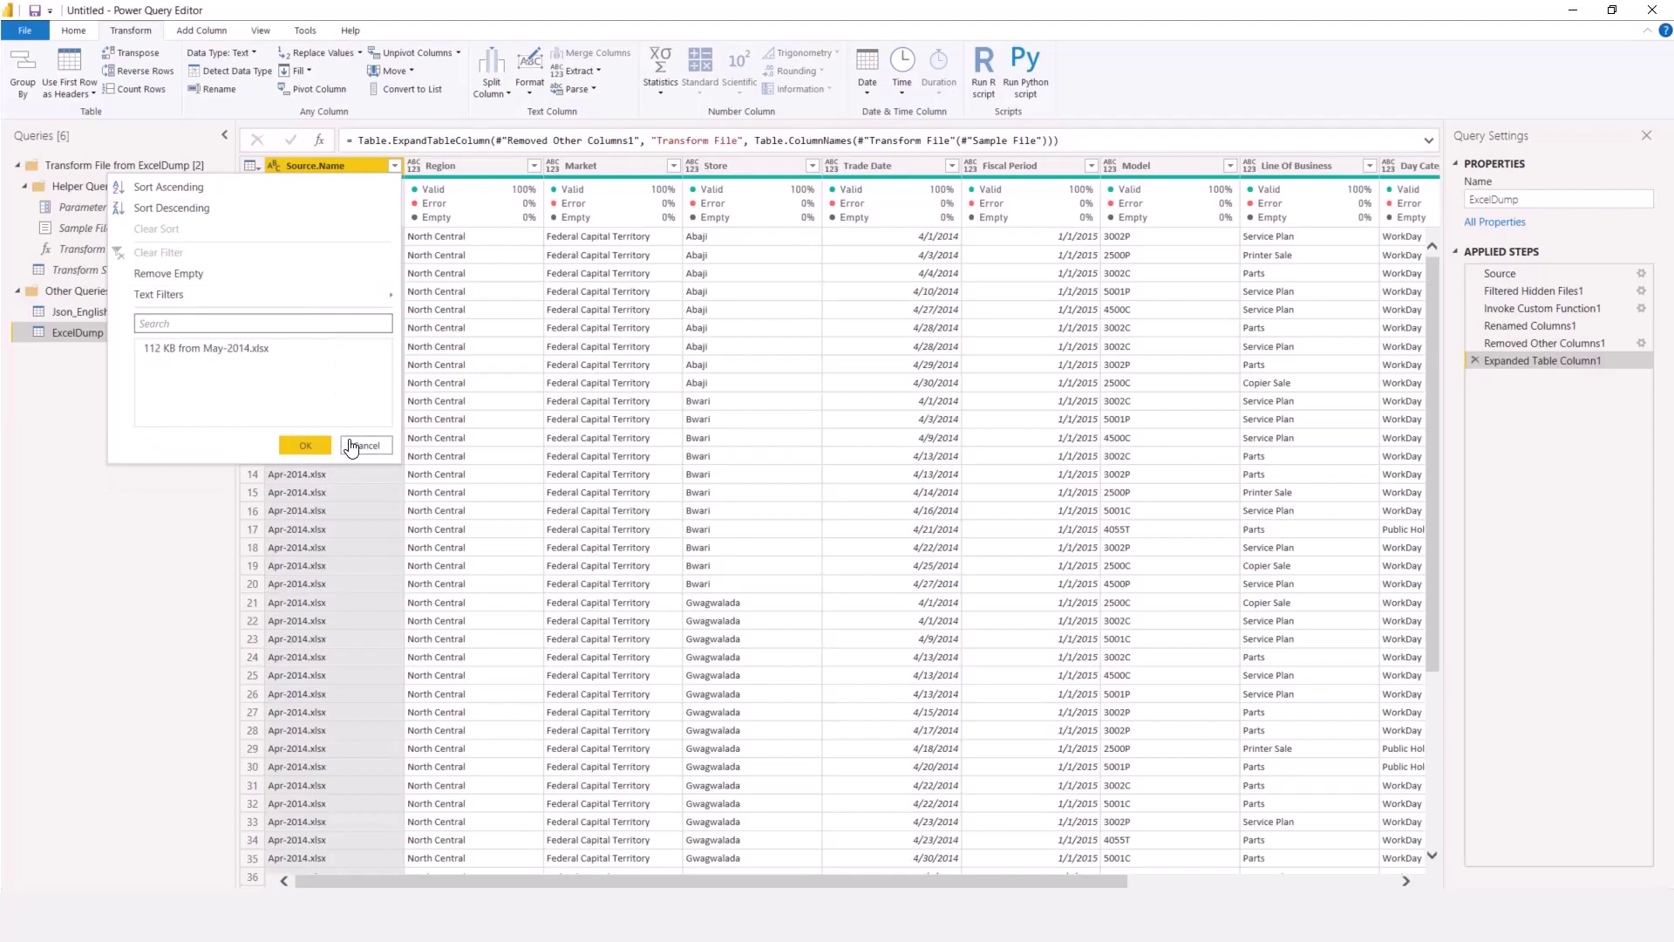
scroll(277, 529, down, 3)
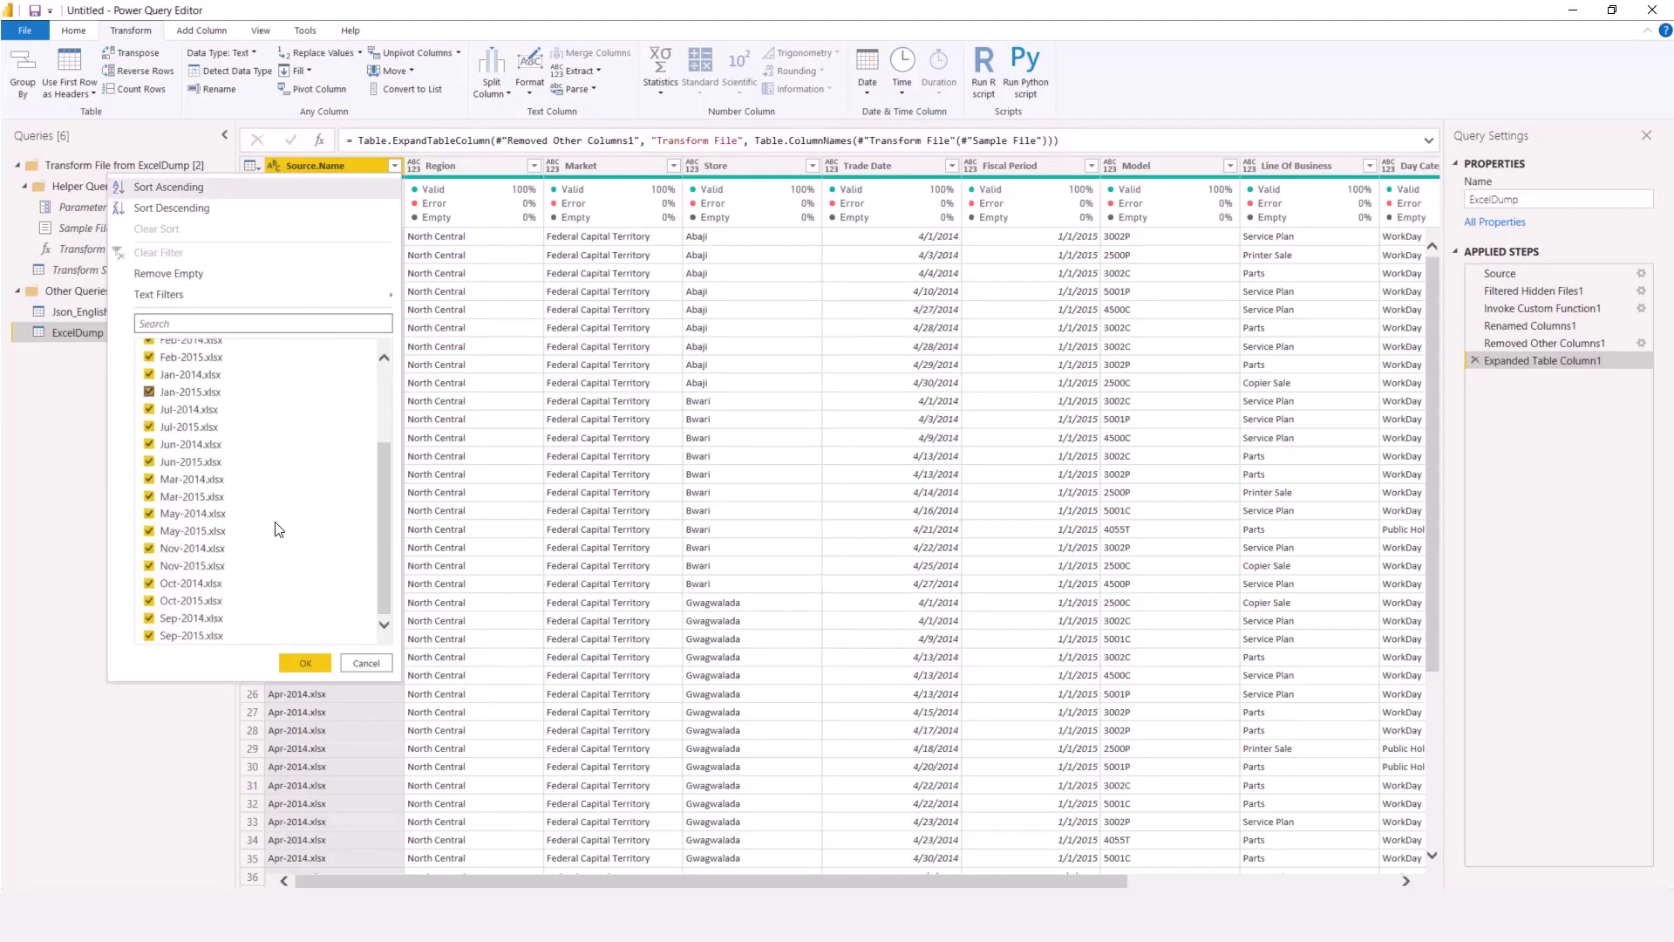
click(367, 663)
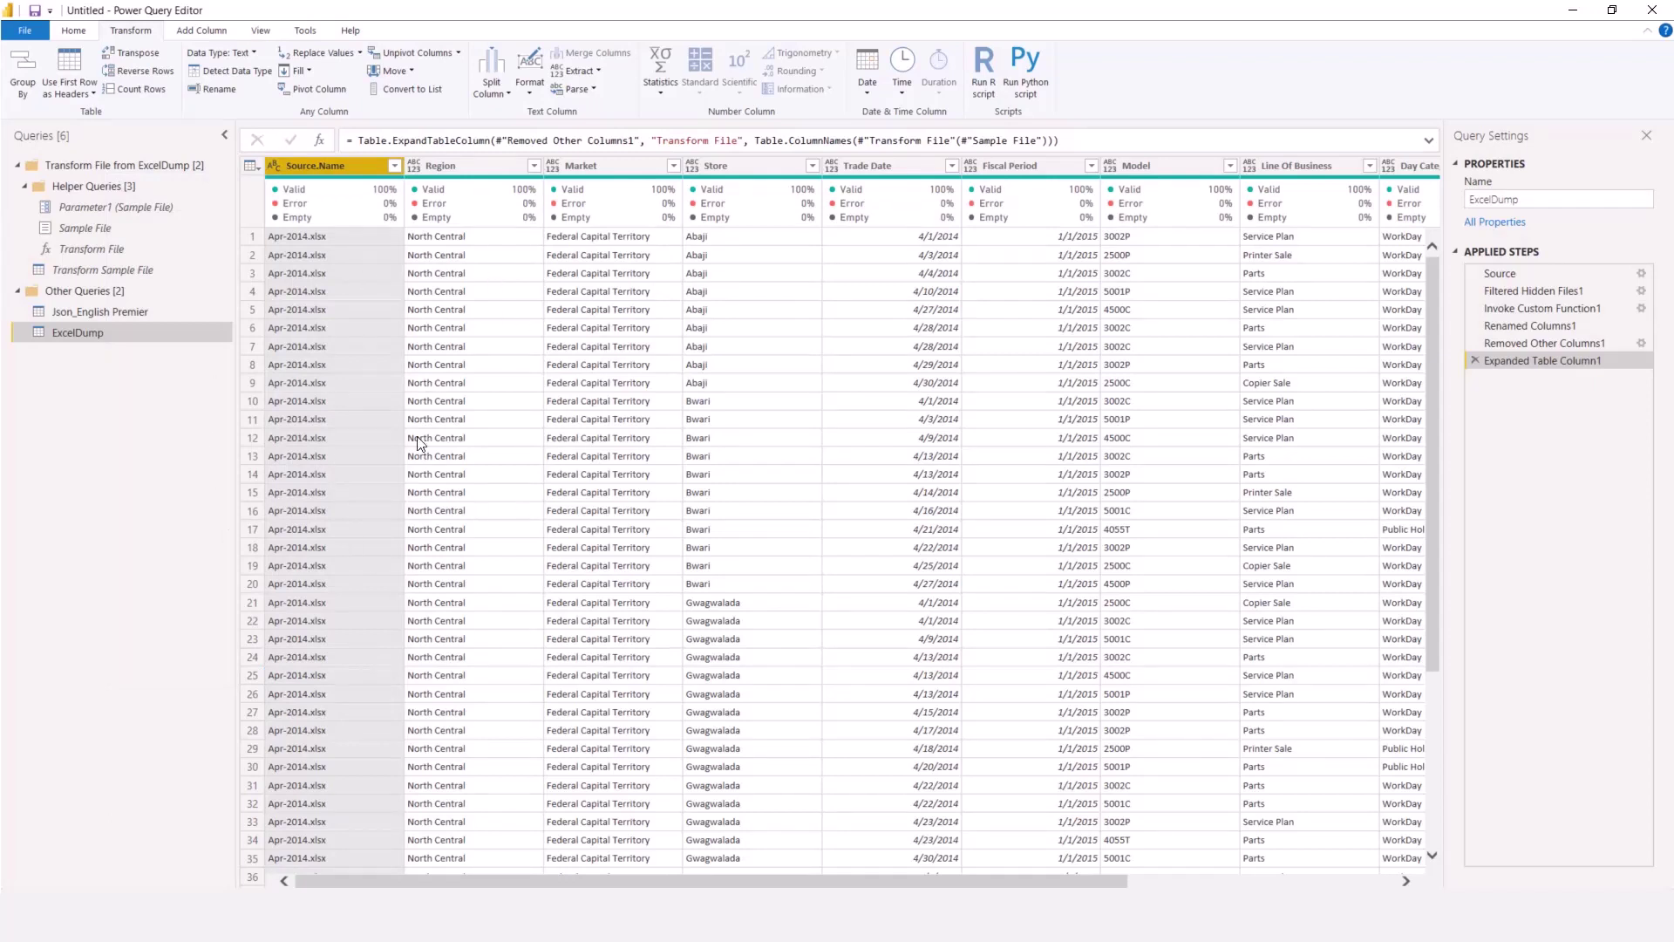
click(75, 31)
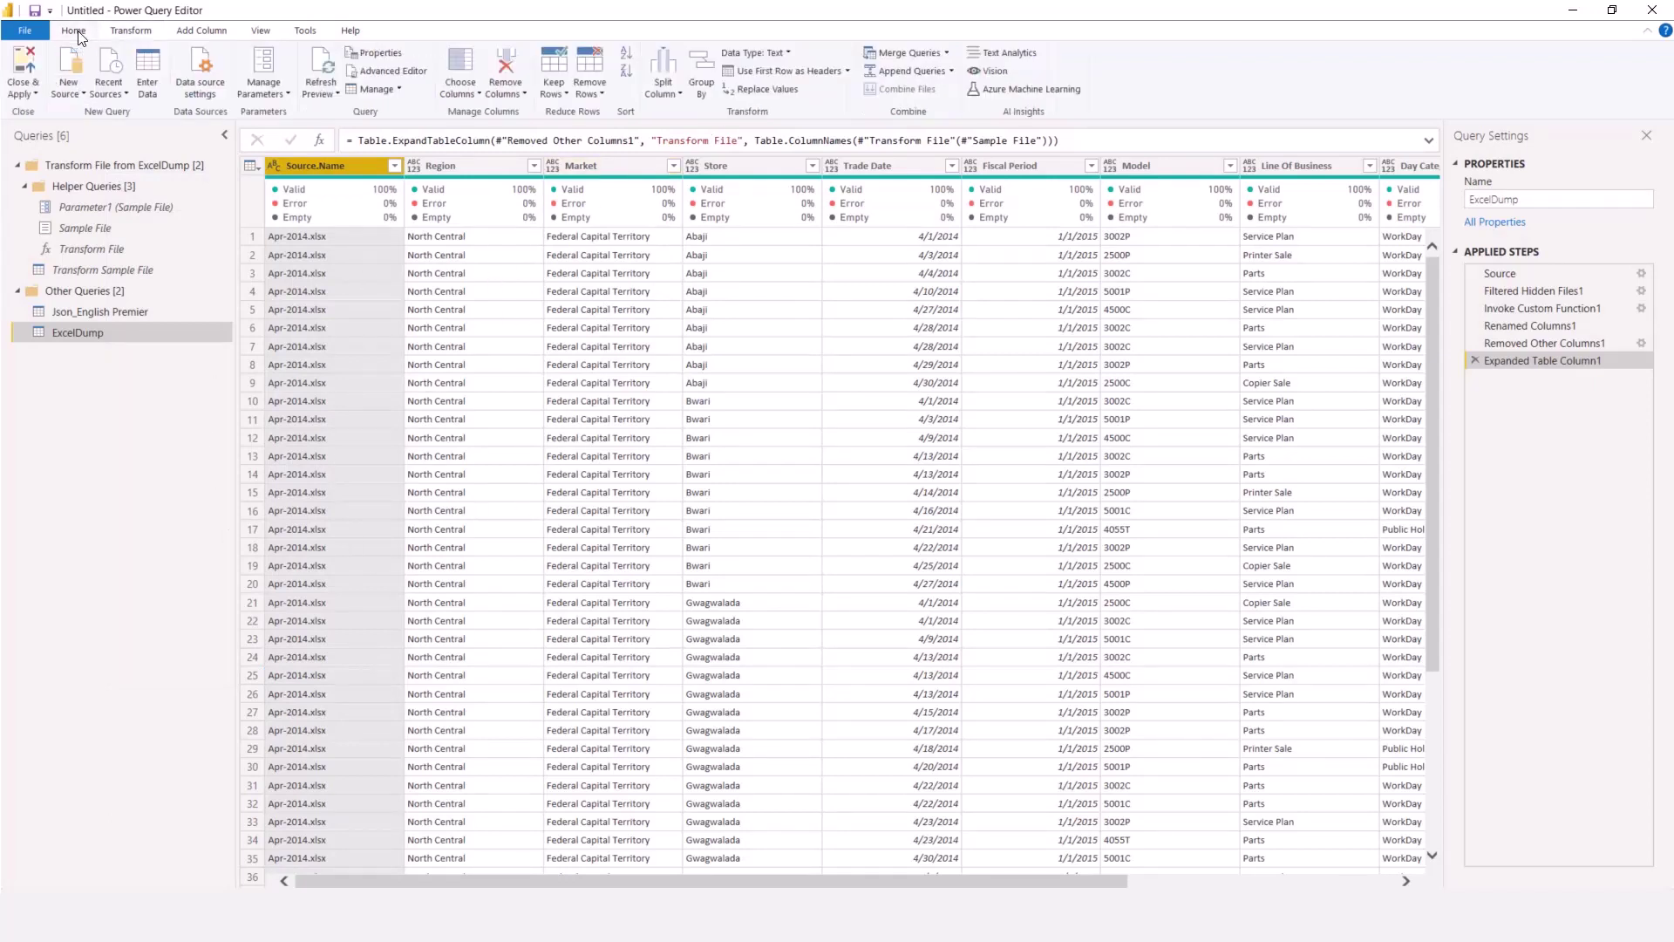
click(23, 68)
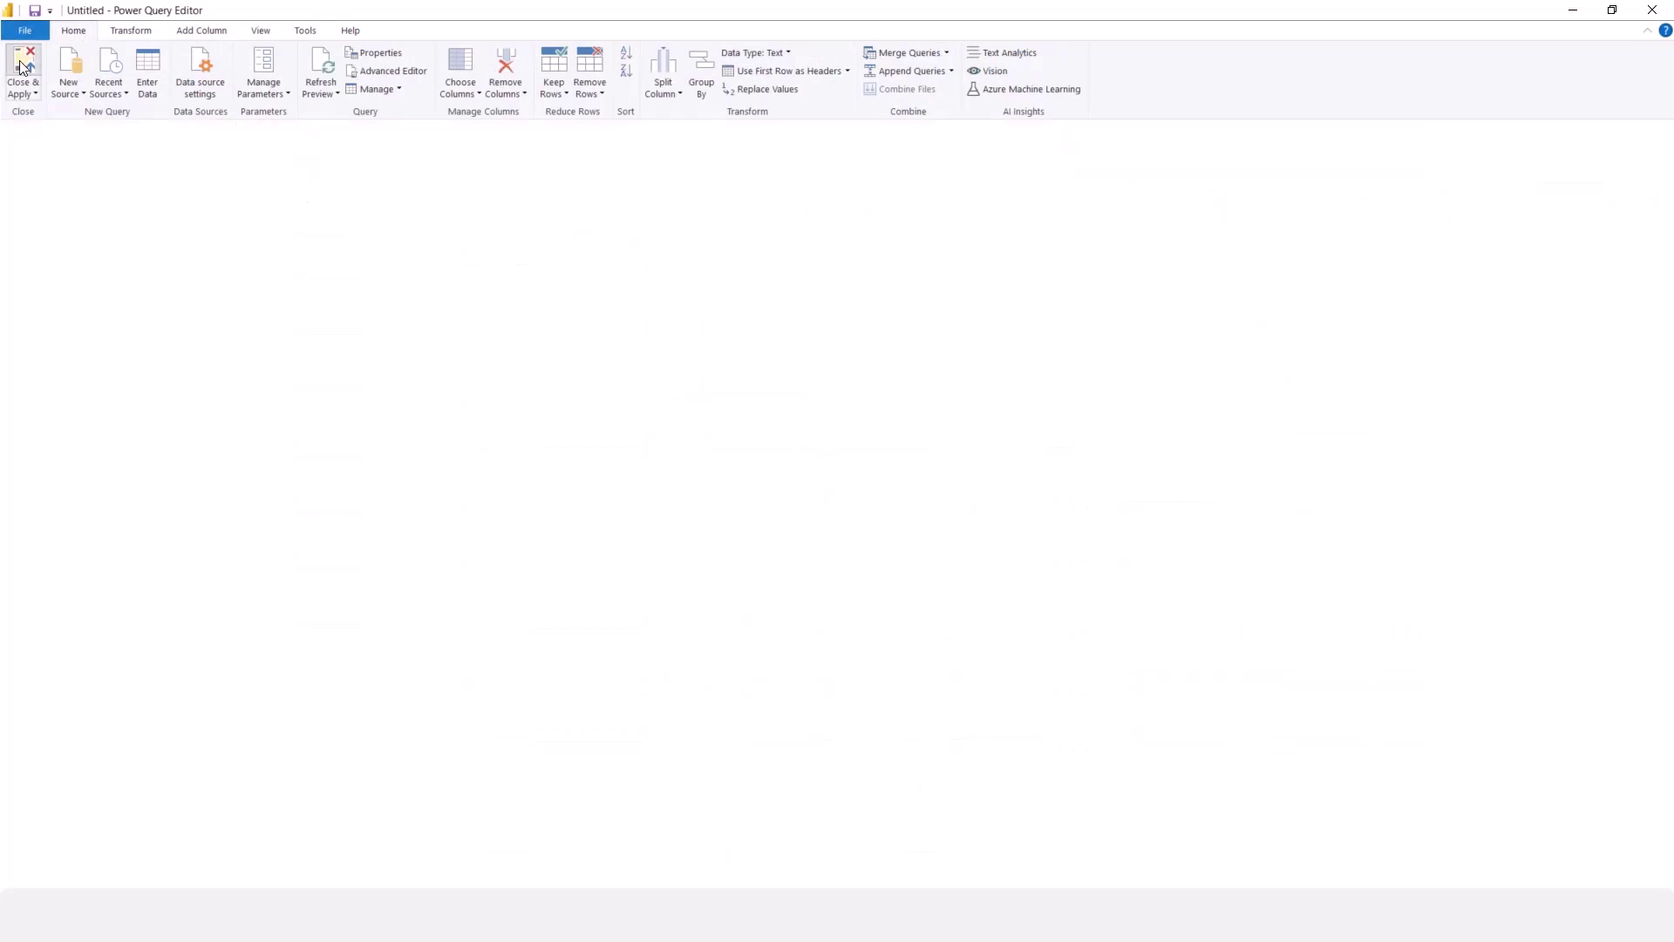